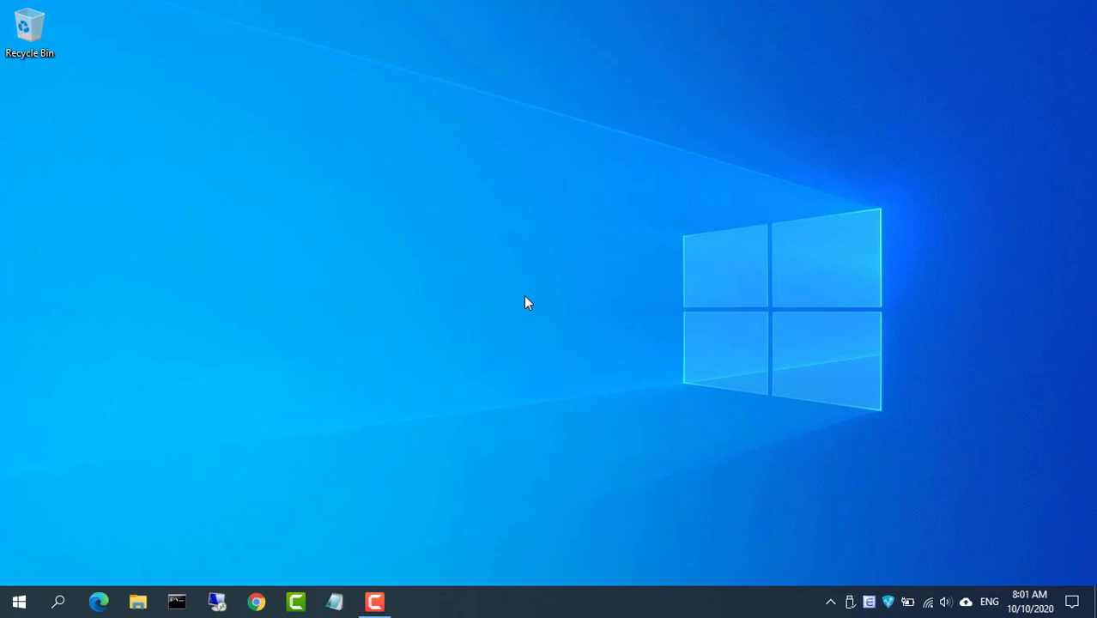
Create an empty file named ssh in the root of the boot (E:) card
click(138, 602)
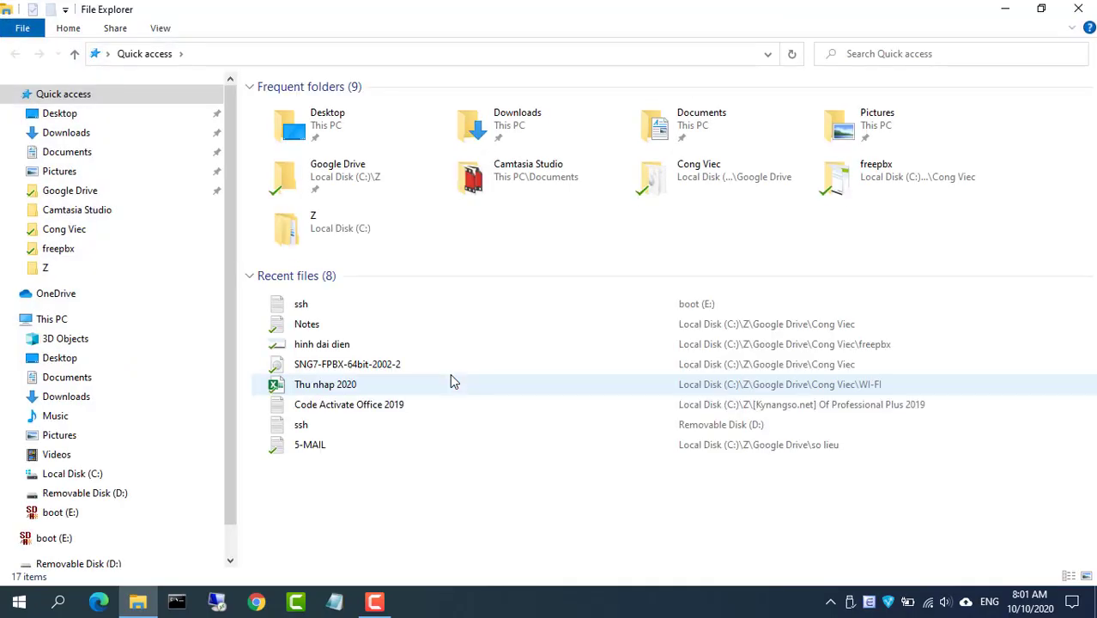
click(64, 321)
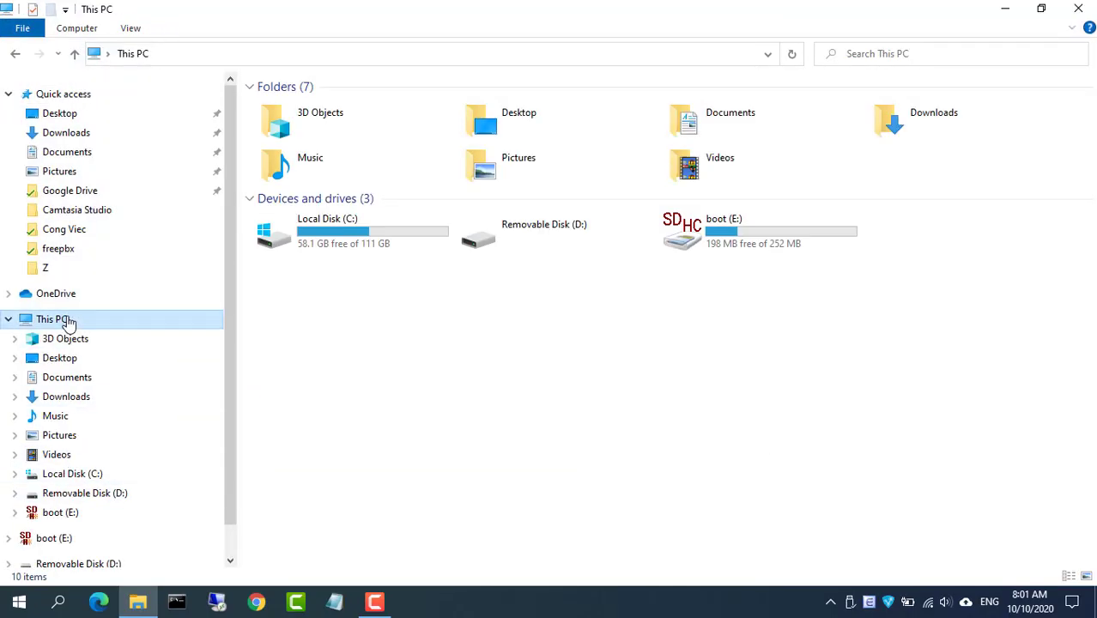
double_click(738, 238)
right_click(859, 330)
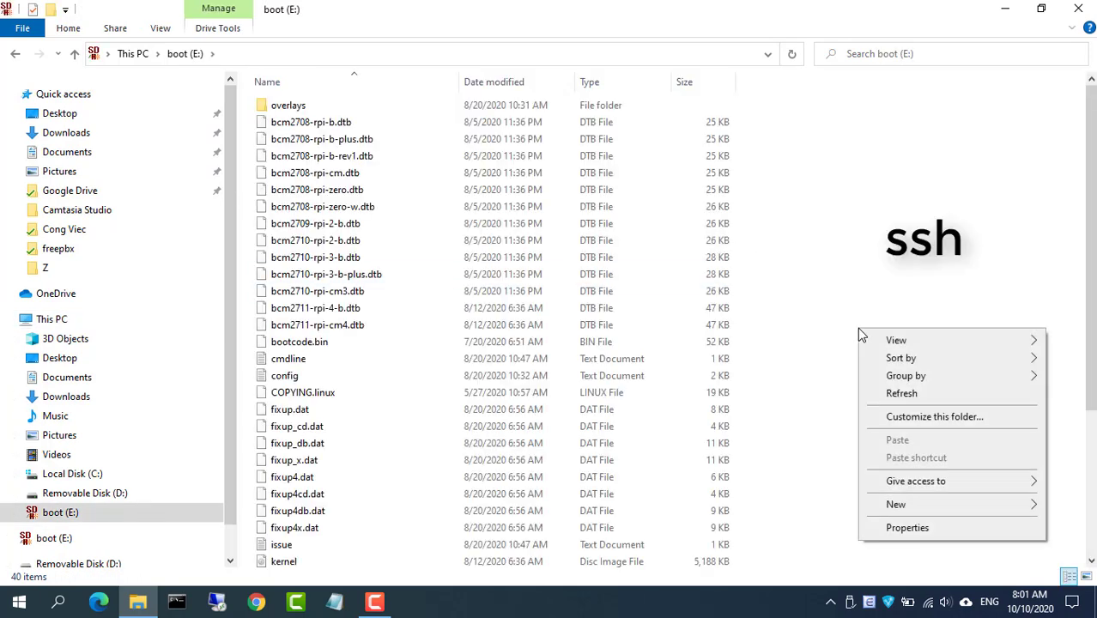
mouse_move(895, 504)
click(738, 464)
text(ssh)
key(Return)
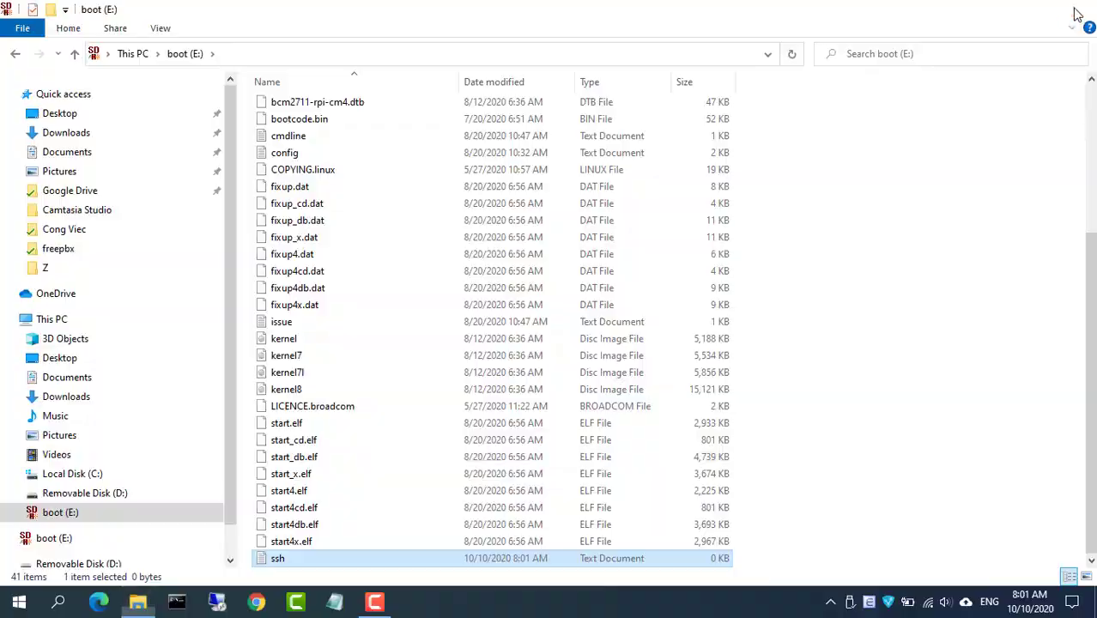
Close File Explorer and safely eject the boot (E:) card
click(1078, 13)
click(850, 602)
click(878, 591)
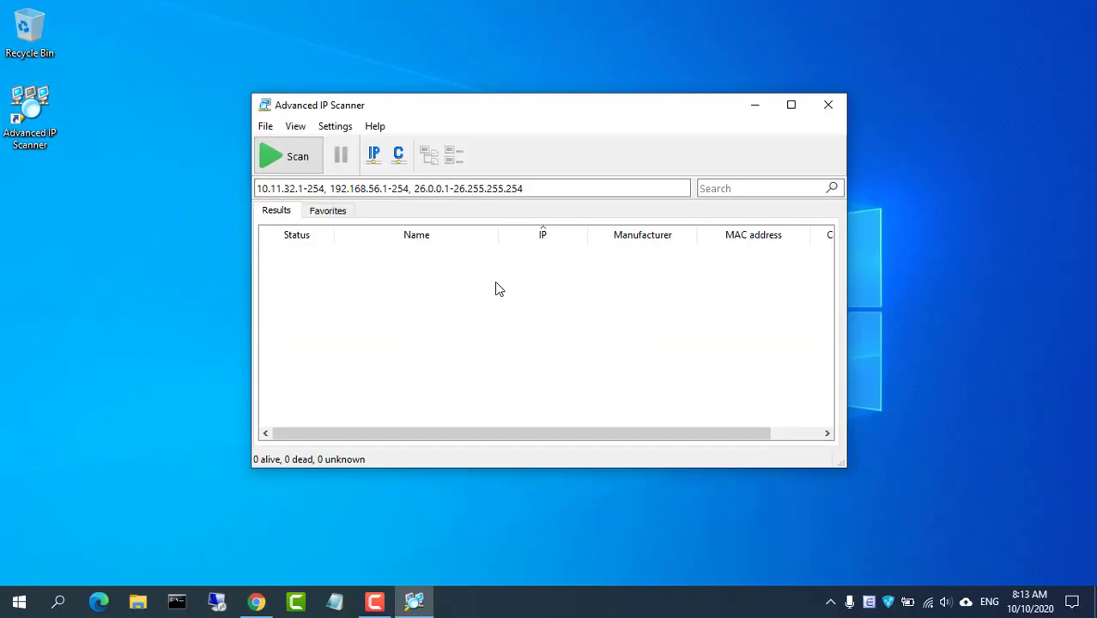
Scan only 10.11.32.1-254 and select the Raspberry Pi Foundation host at 10.11.32.103
drag(327, 188, 597, 182)
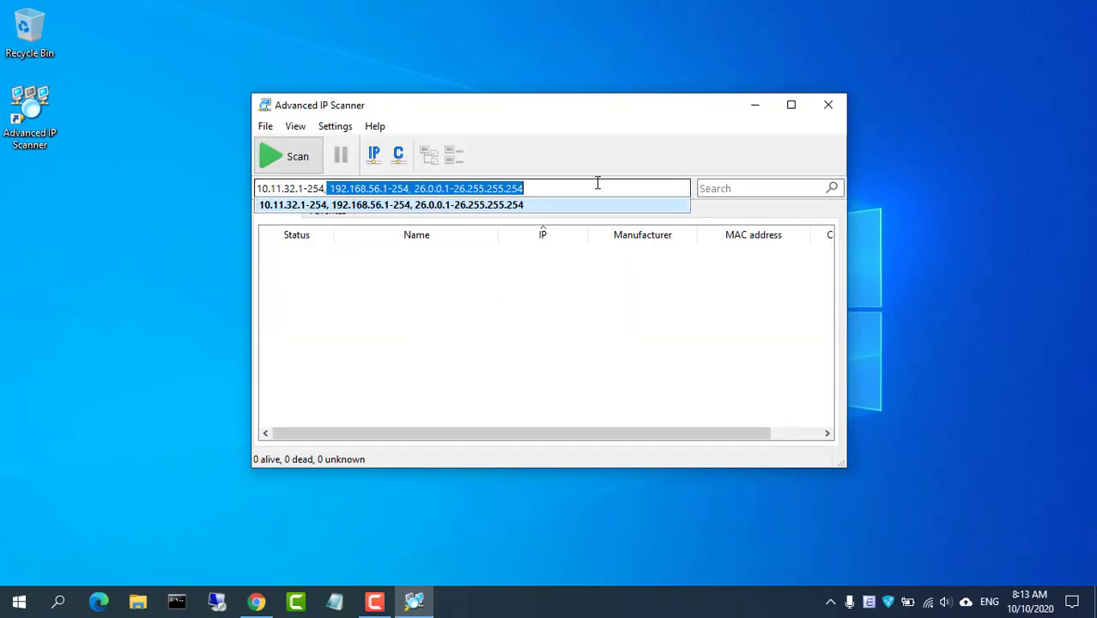
key(BackSpace)
click(471, 204)
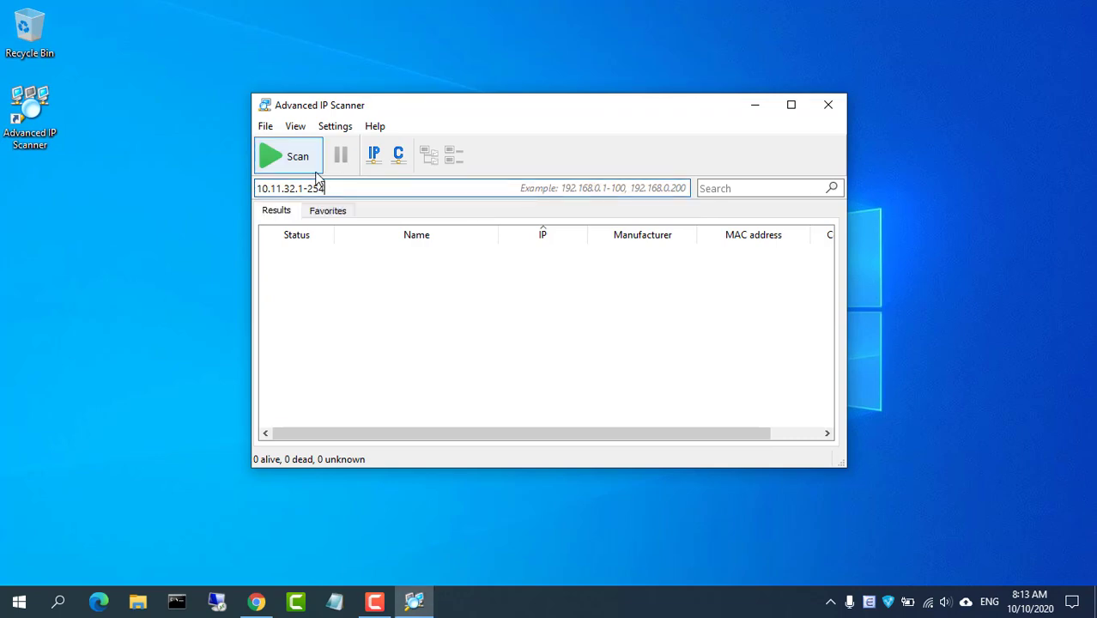
click(294, 163)
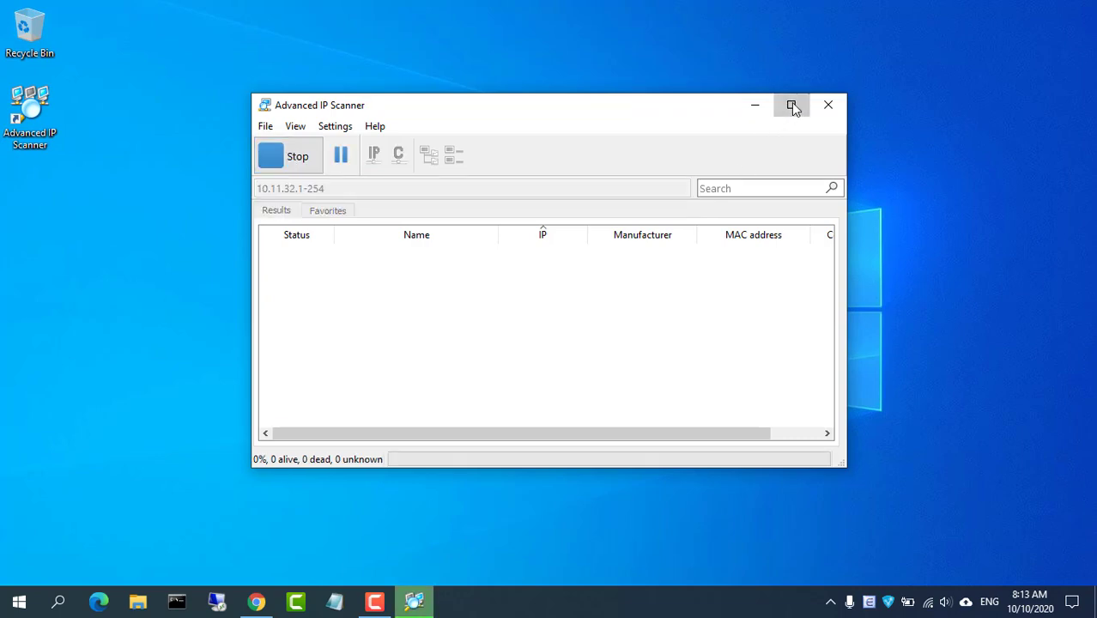
click(790, 105)
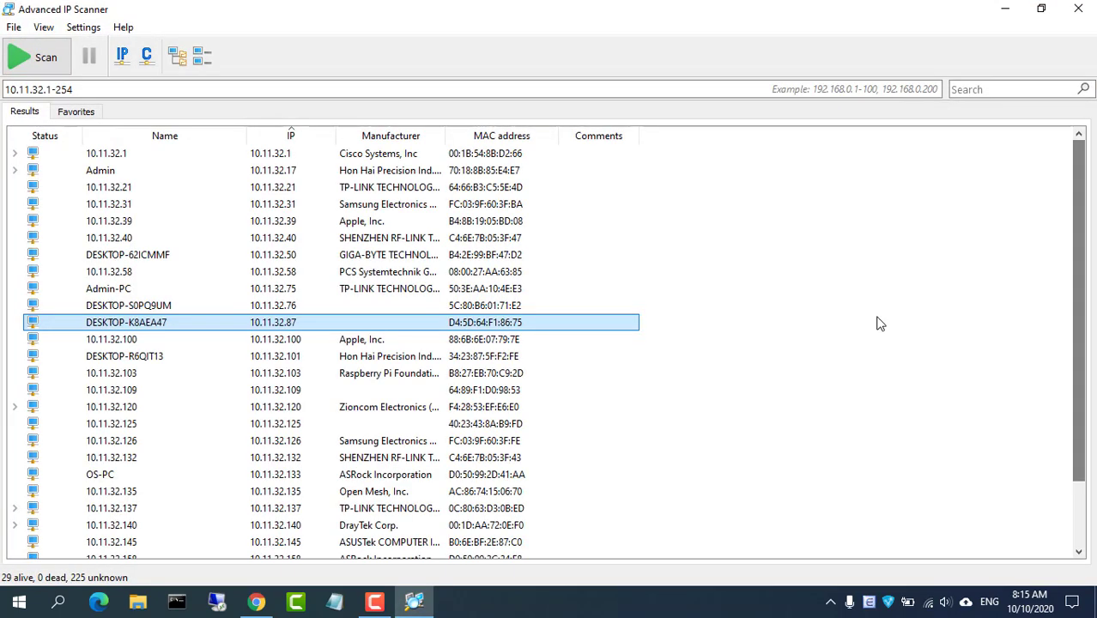
click(287, 375)
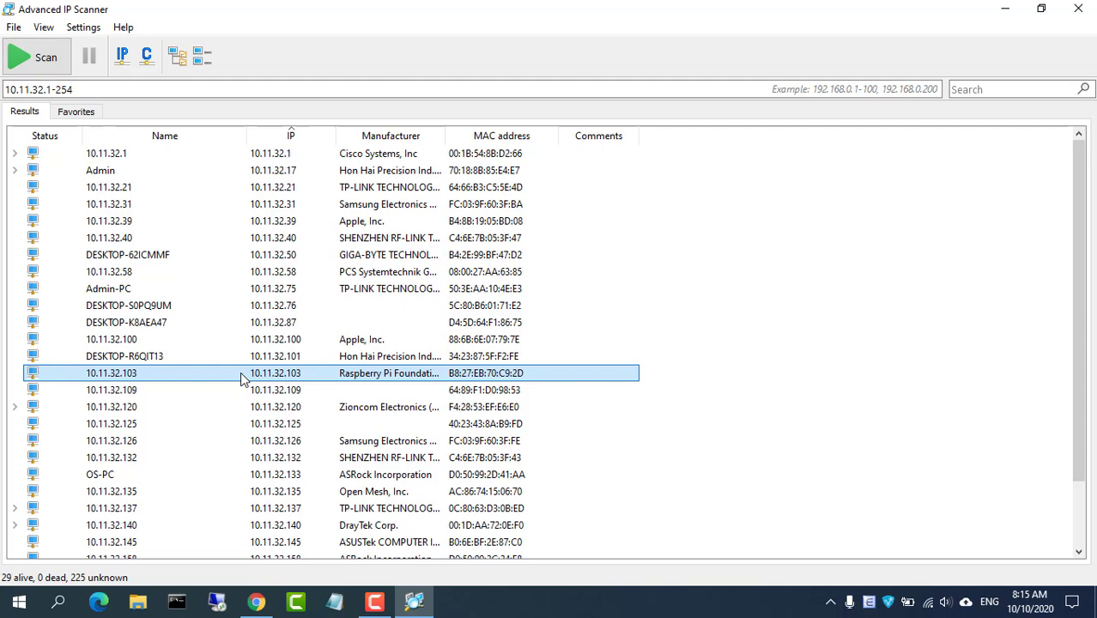
click(1005, 10)
click(176, 602)
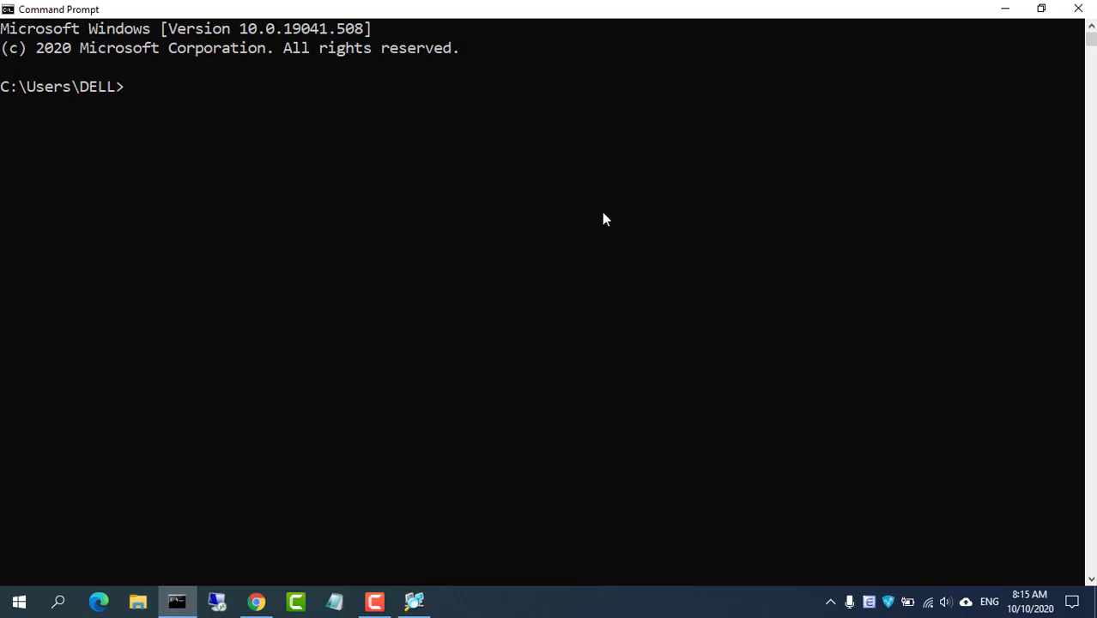
text(ssh pi@10.11.)
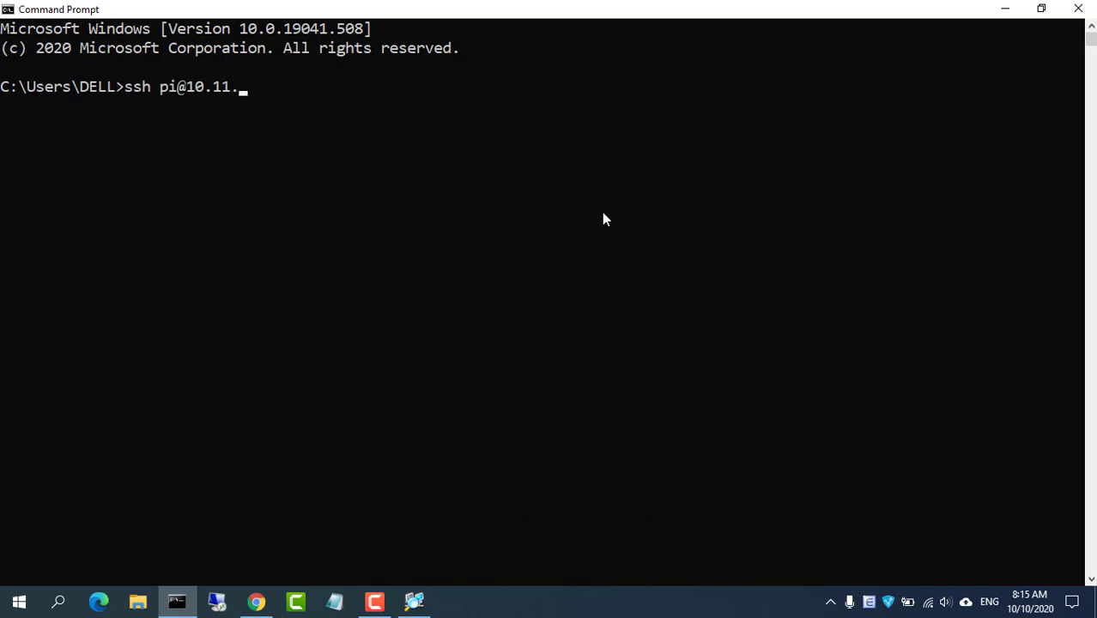
text(32.103)
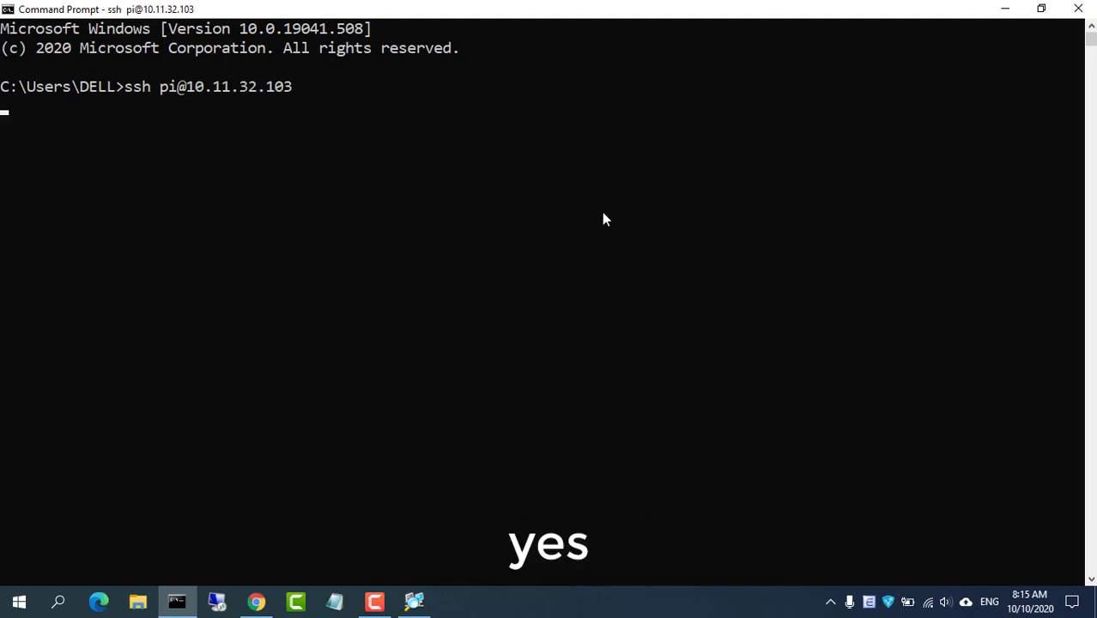
key(Return)
text(yes)
key(Return)
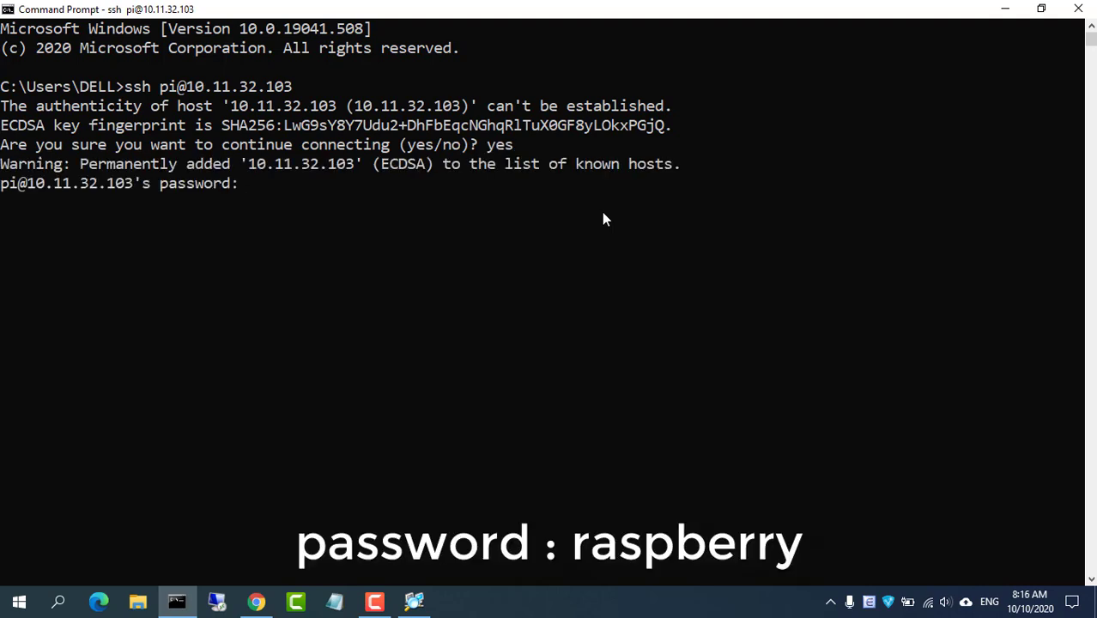
text(raspberry)
key(Return)
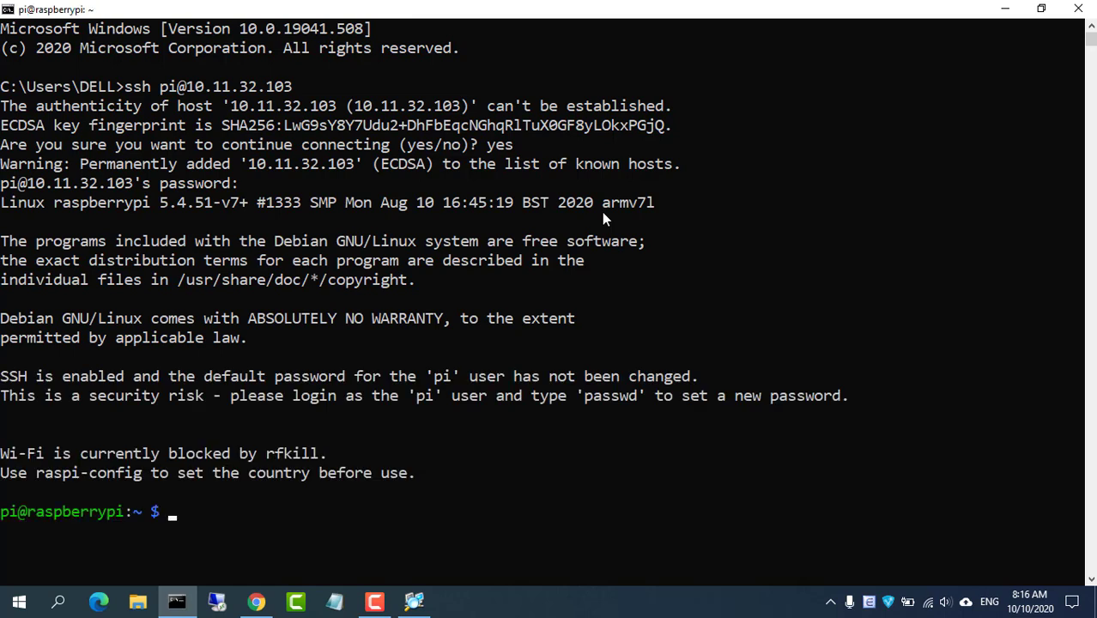
Set a new pi password with sudo passwd and clear the terminal
text(sudo passwd)
key(Return)
key(Return)
key(Return)
text(clear)
key(Return)
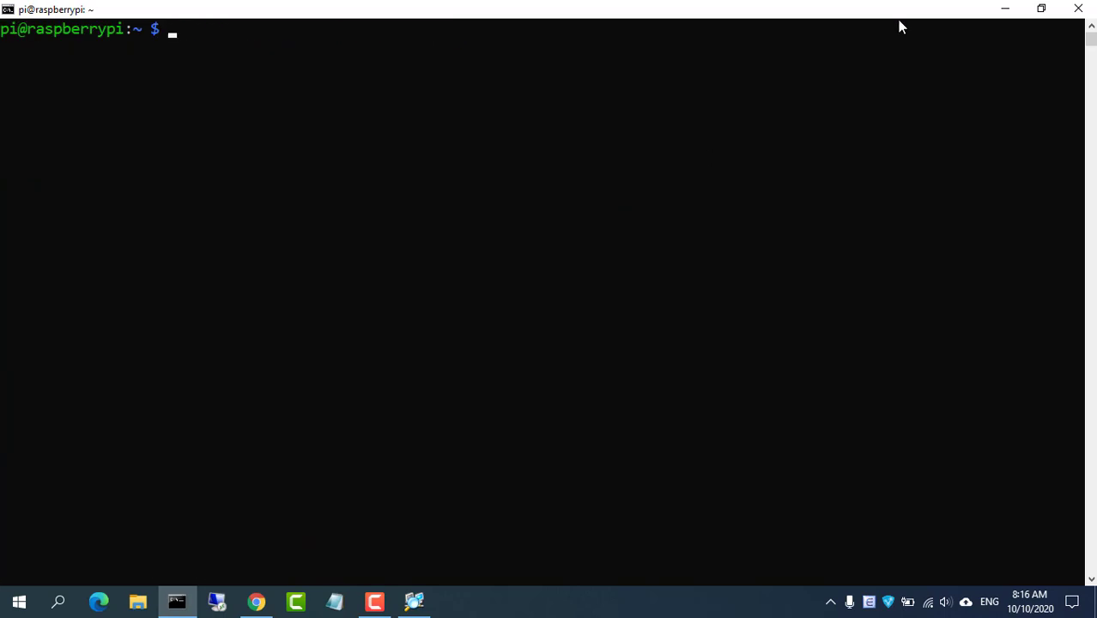
click(1004, 10)
Review the motionEye wiki's Install On Raspbian page, noting its address and heading, then return to the terminal
click(255, 601)
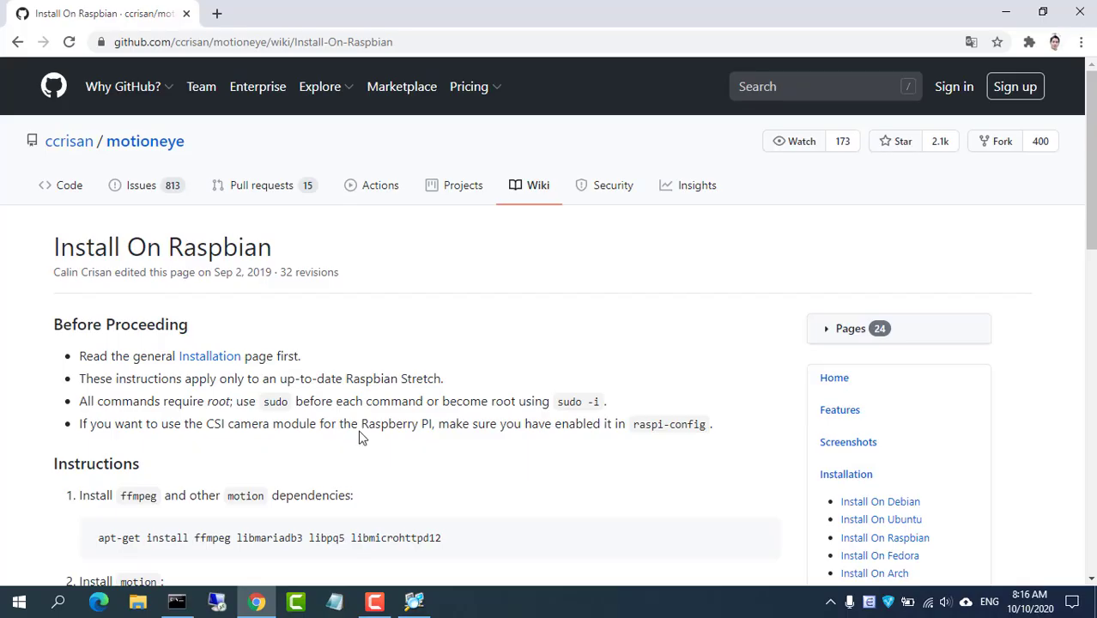
scroll(1083, 168, down, 2)
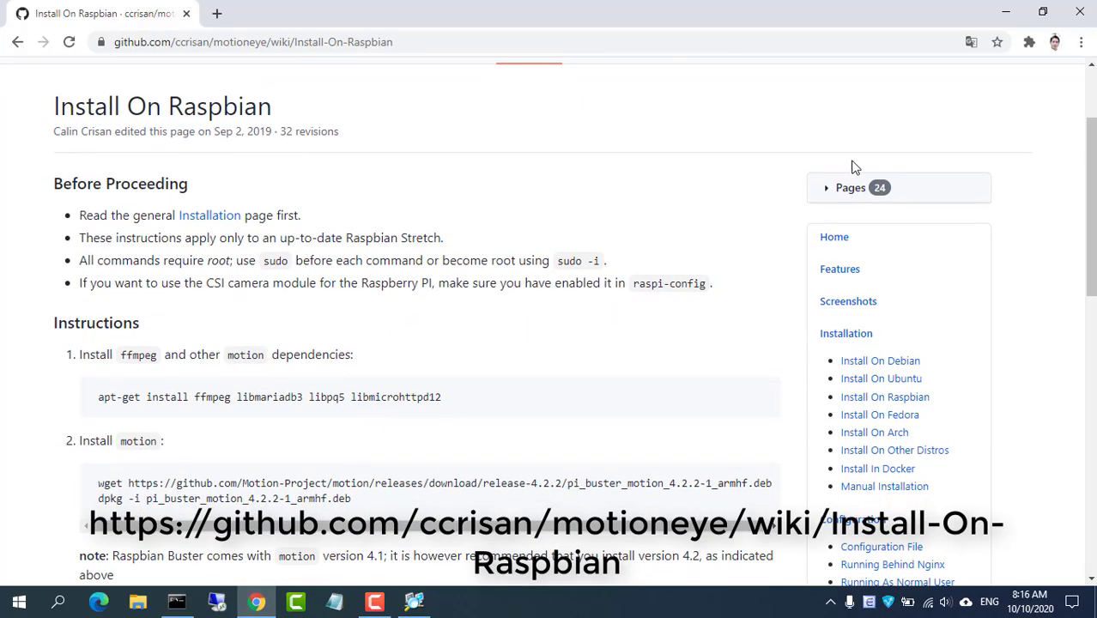
drag(403, 41, 104, 41)
drag(56, 105, 278, 106)
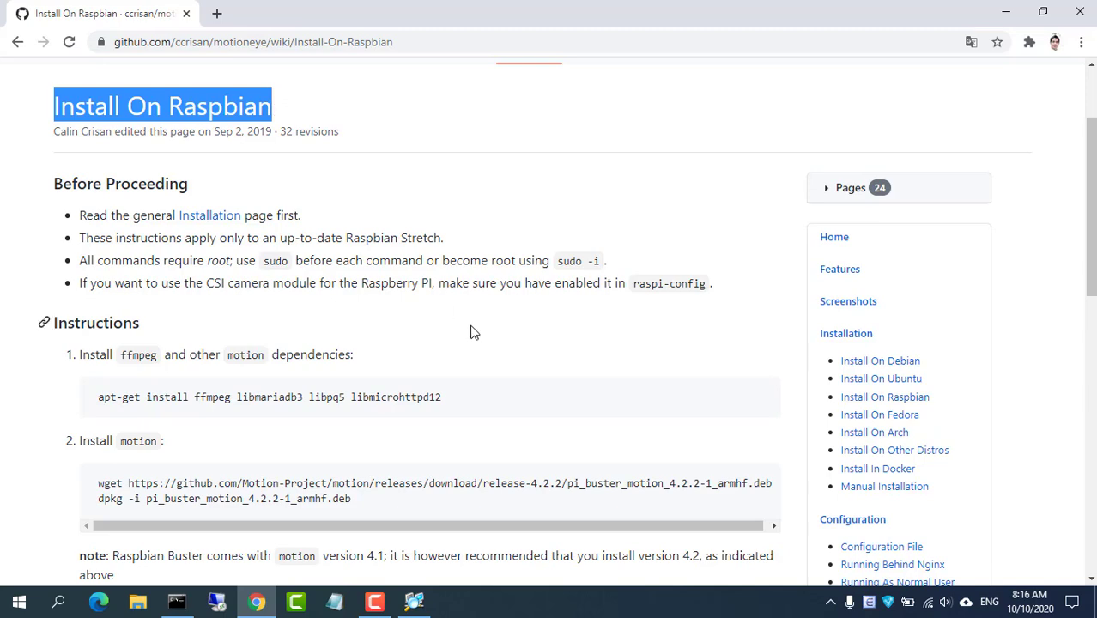
click(1006, 12)
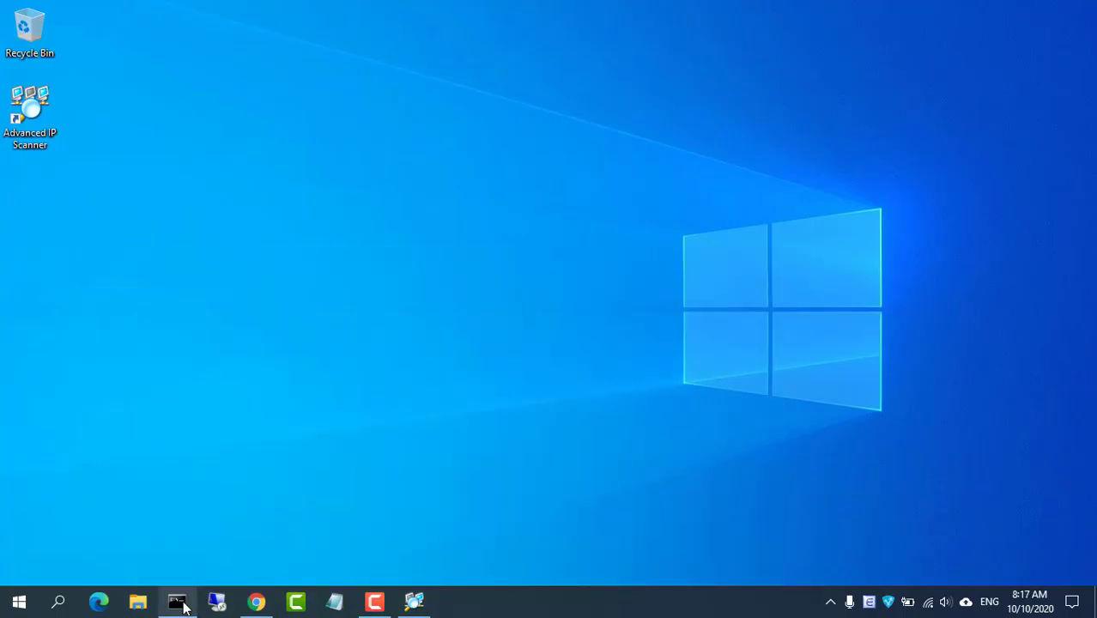
click(176, 601)
Switch to root with su, run apt-get update, and clear the screen afterwards
text(su)
key(Return)
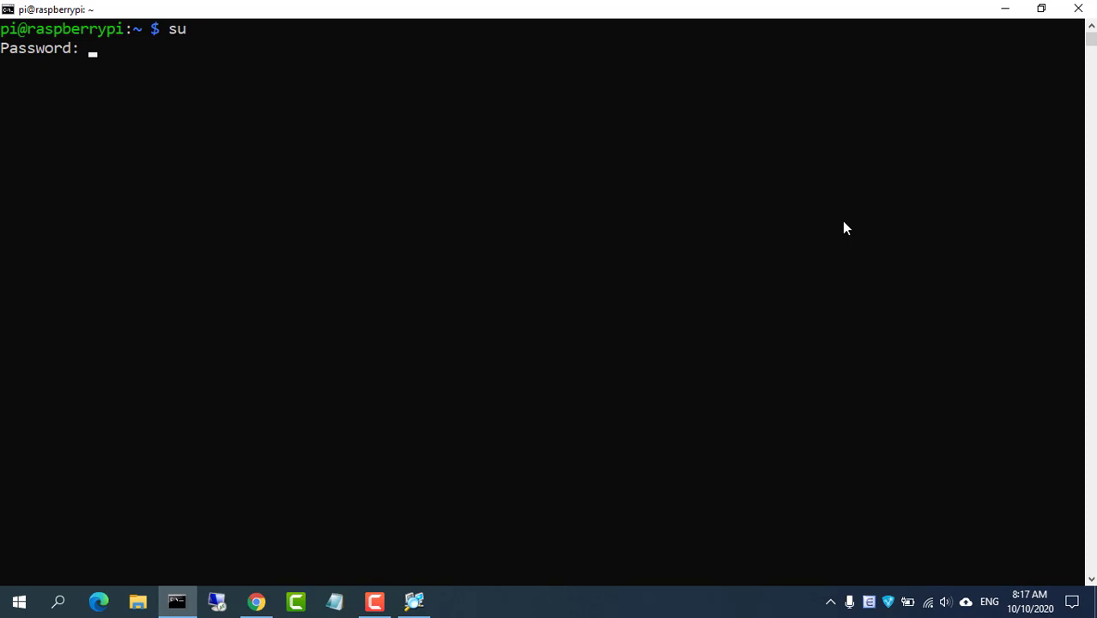
key(Return)
text(apt-get update)
key(Return)
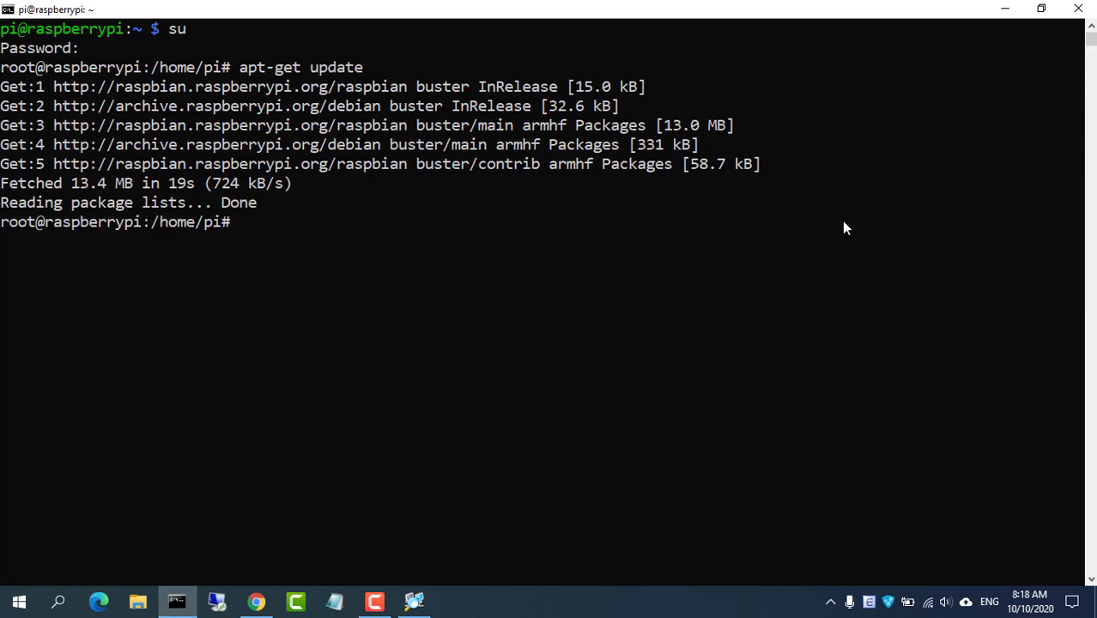
text(ar)
key(Return)
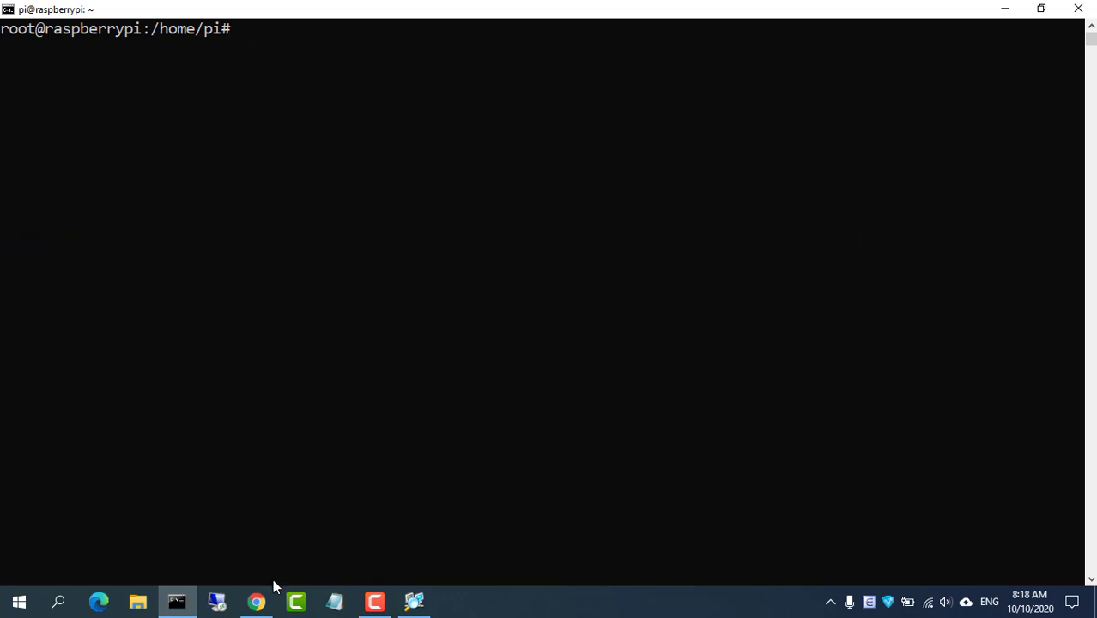
Run the guide's apt-get line installing ffmpeg, libmariadb3, libpq5 and libmicrohttpd12, confirming the 154 packages
click(256, 601)
drag(101, 398, 441, 398)
right_click(429, 400)
click(442, 416)
click(1005, 12)
right_click(743, 257)
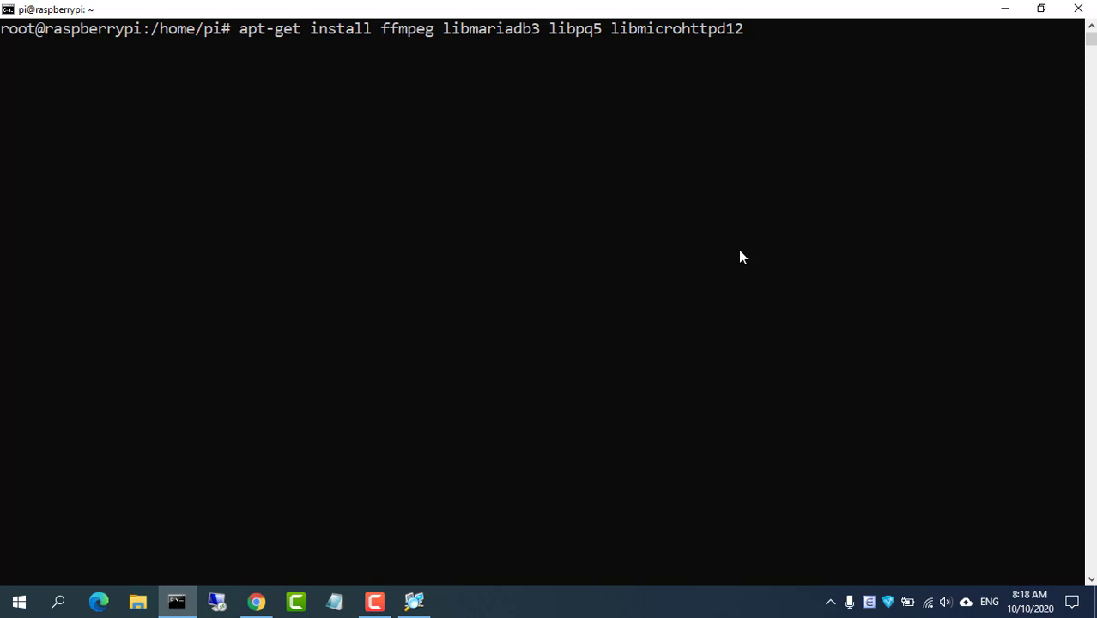
key(Return)
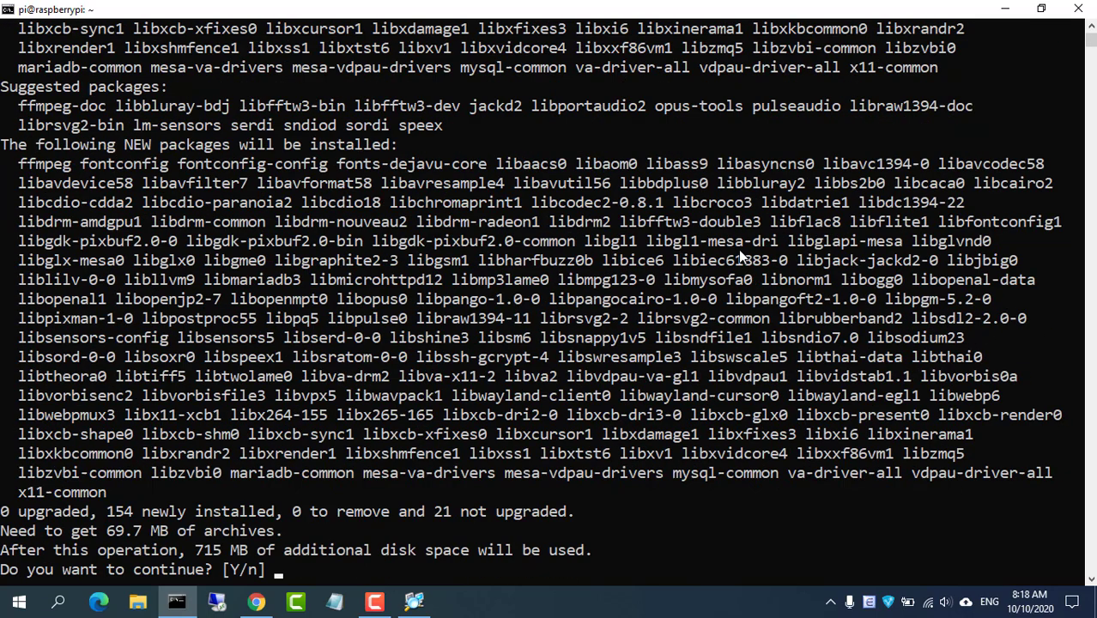
text(y)
key(Return)
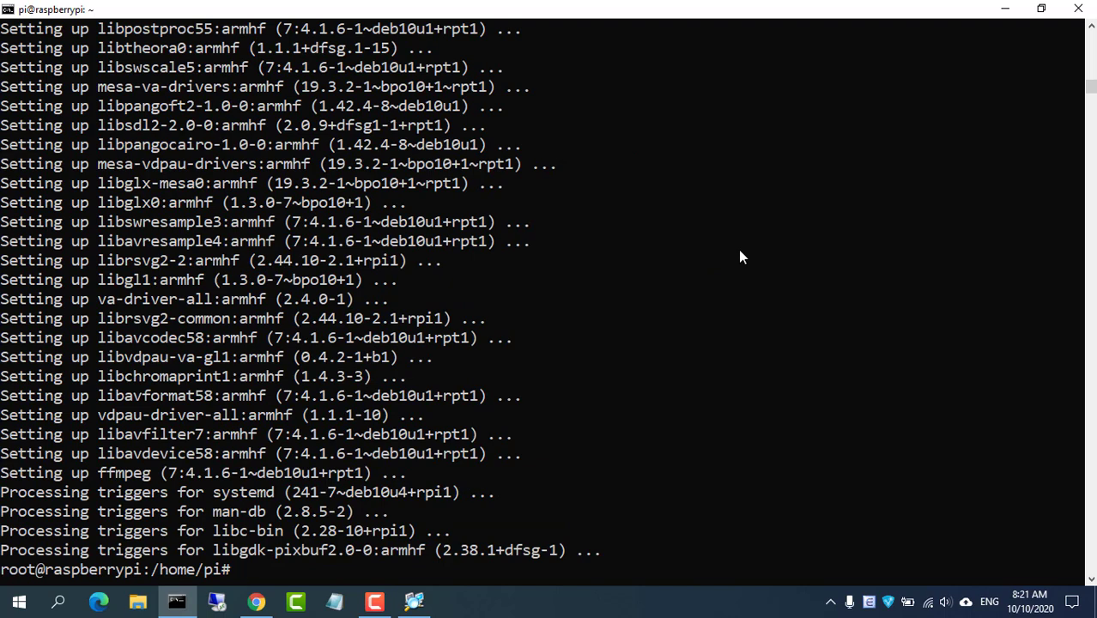
text(ear)
key(Return)
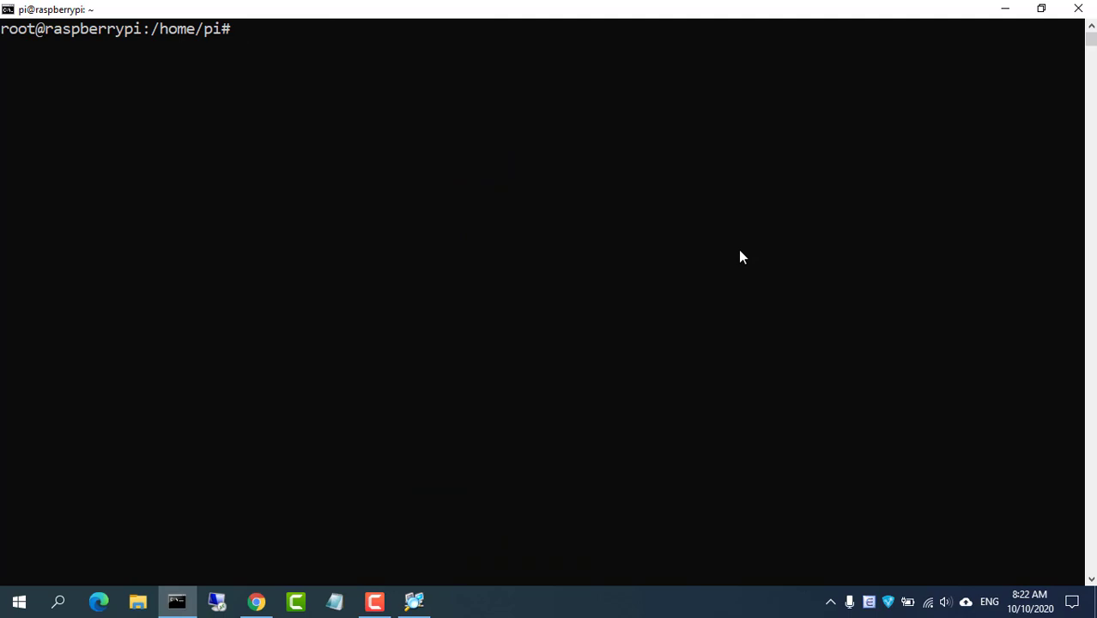
Download pi_buster_motion_4.2.2-1_armhf.deb using the wiki's wget command
click(257, 602)
drag(98, 483, 770, 479)
right_click(712, 482)
click(724, 502)
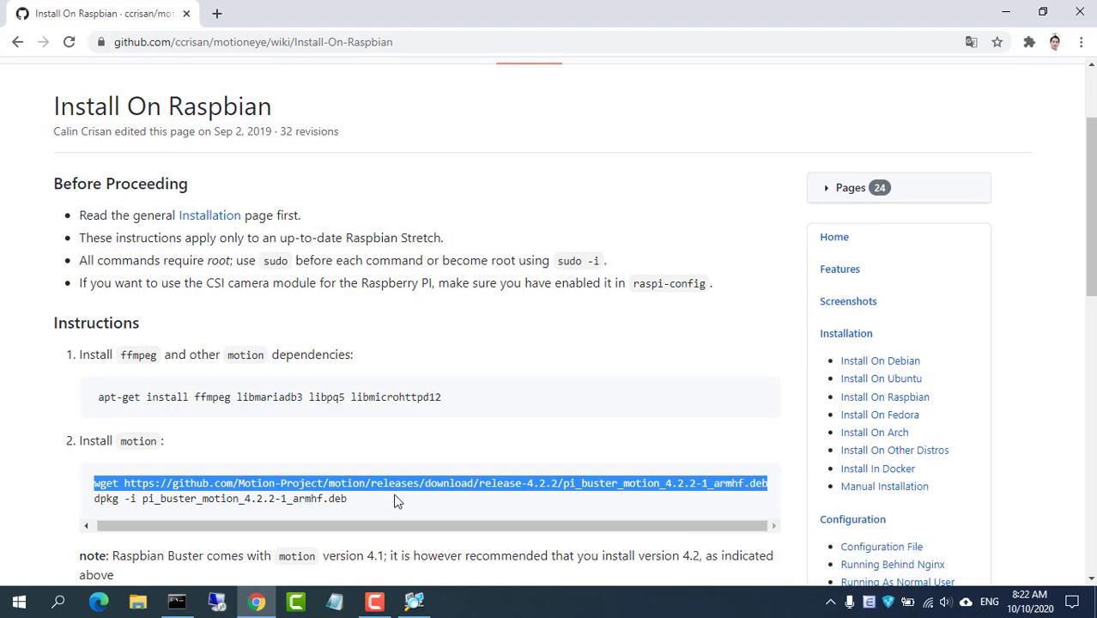
click(177, 602)
right_click(438, 289)
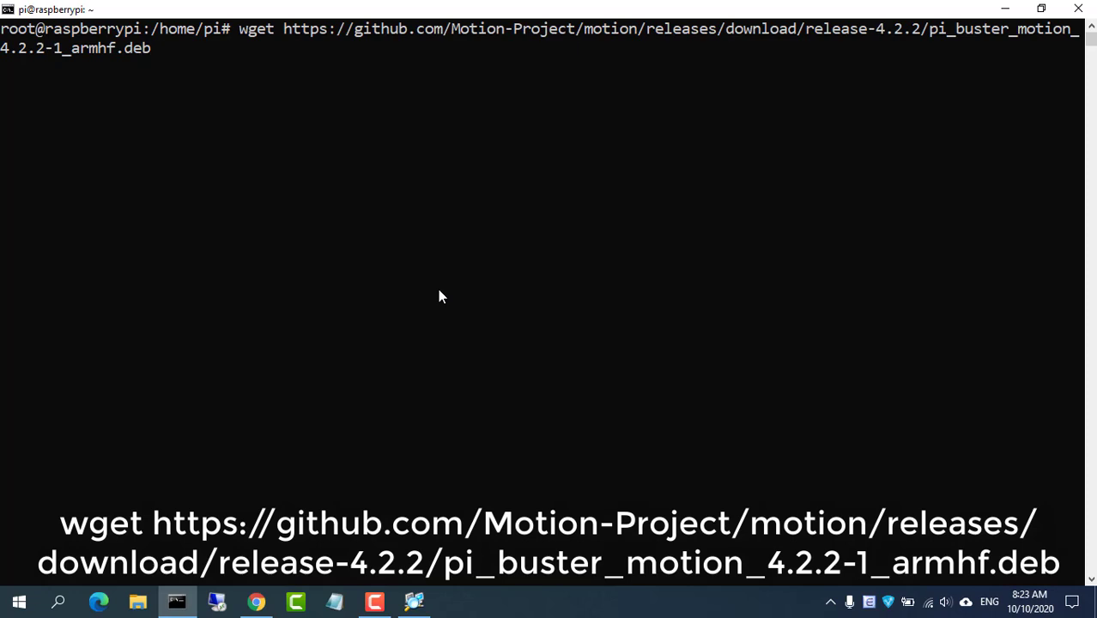
key(Return)
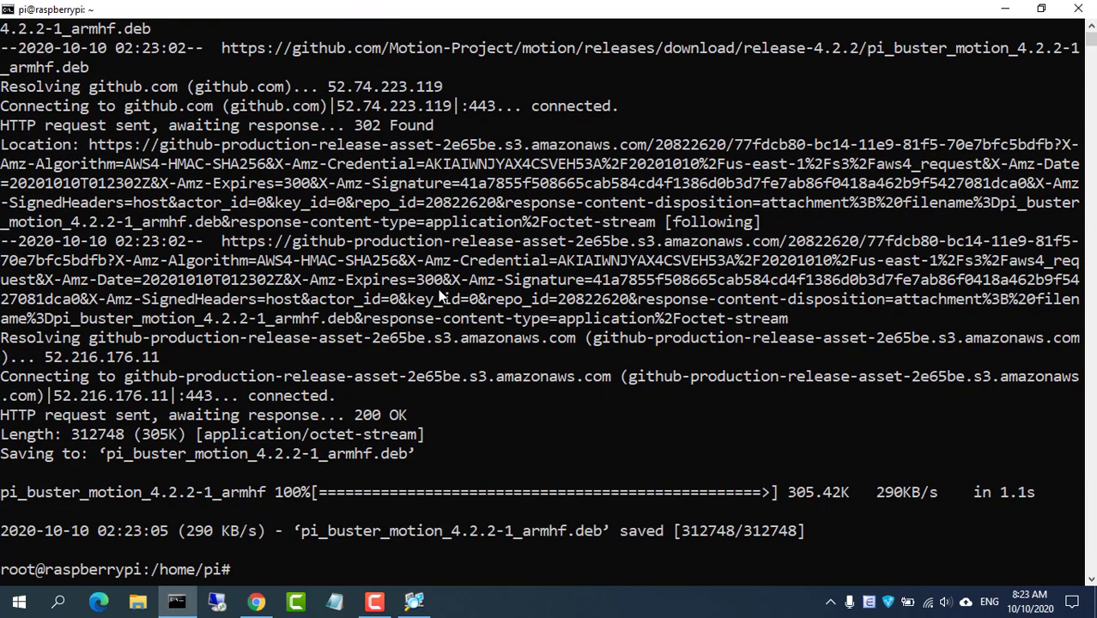
Clear the screen and run ls to confirm the .deb file is present
text(clear)
key(Return)
text(ls)
key(Return)
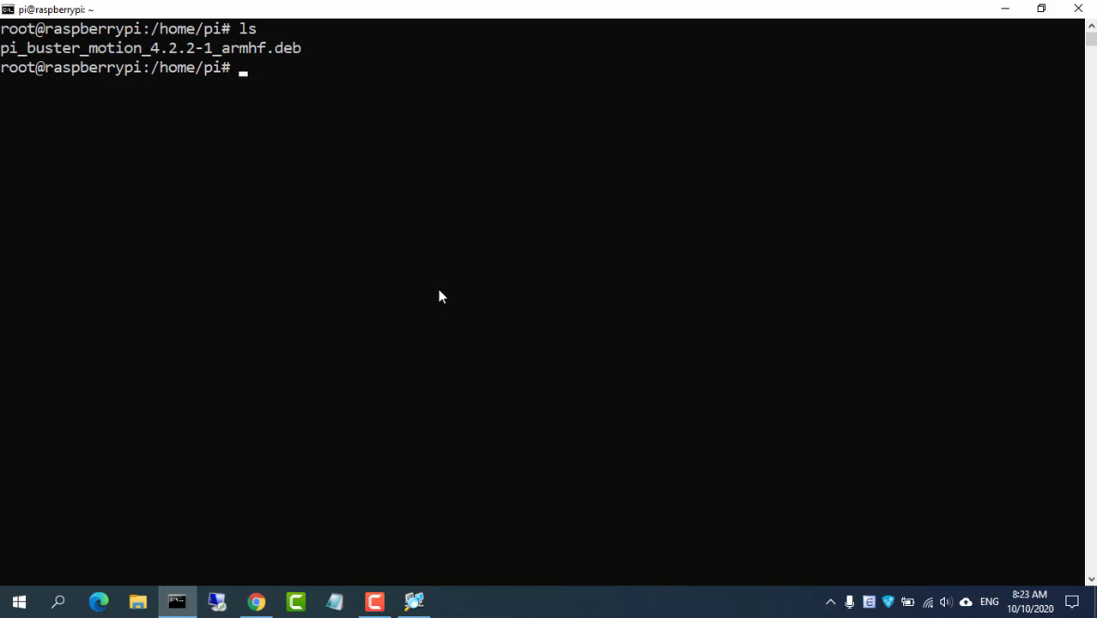
Install motion 4.2.2-1 with the wiki's dpkg -i command on the downloaded .deb, then clear
click(257, 601)
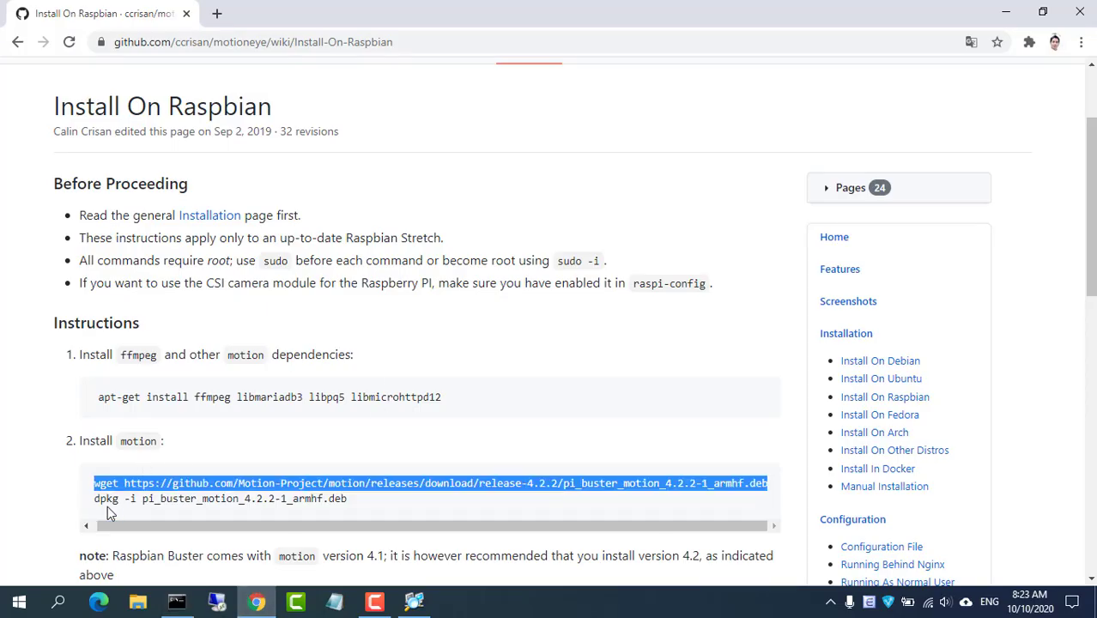
drag(93, 499, 348, 511)
right_click(334, 502)
click(385, 427)
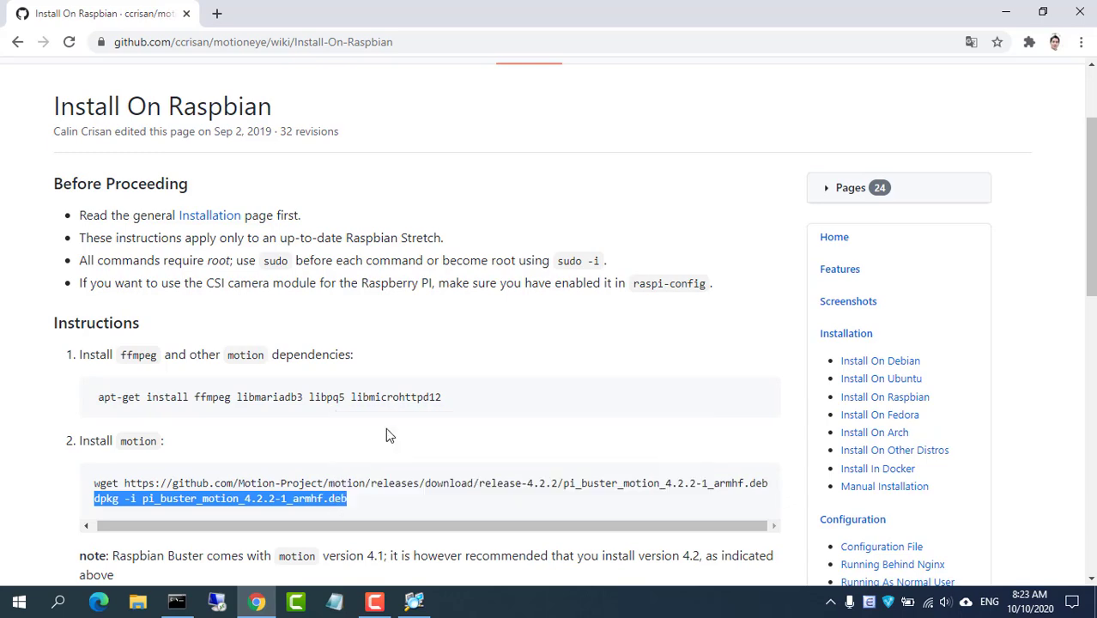
click(177, 601)
right_click(529, 269)
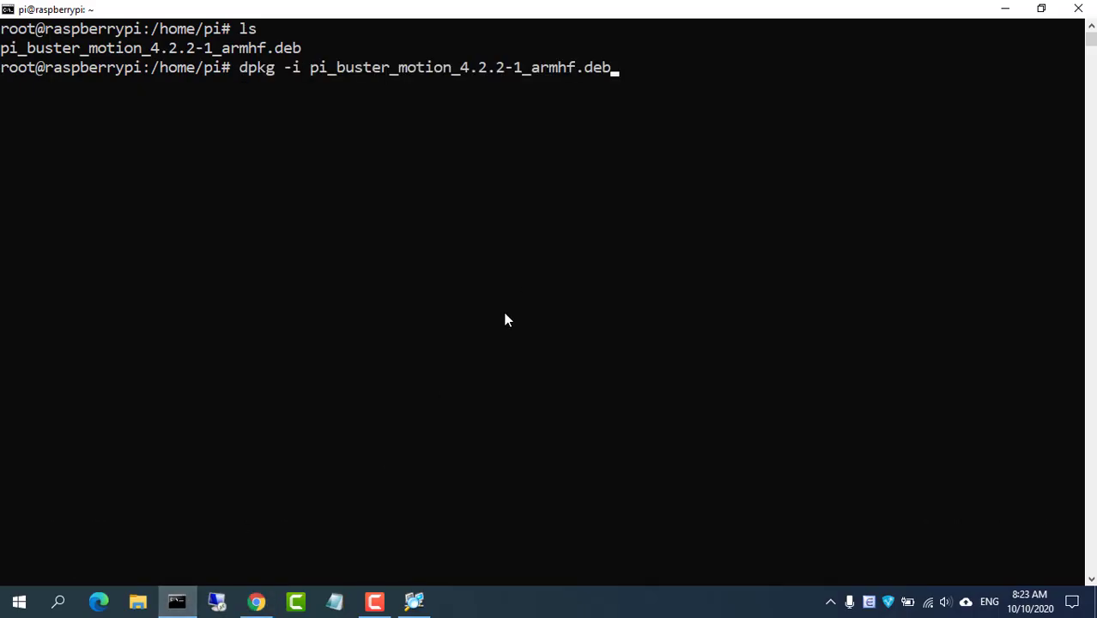
key(Return)
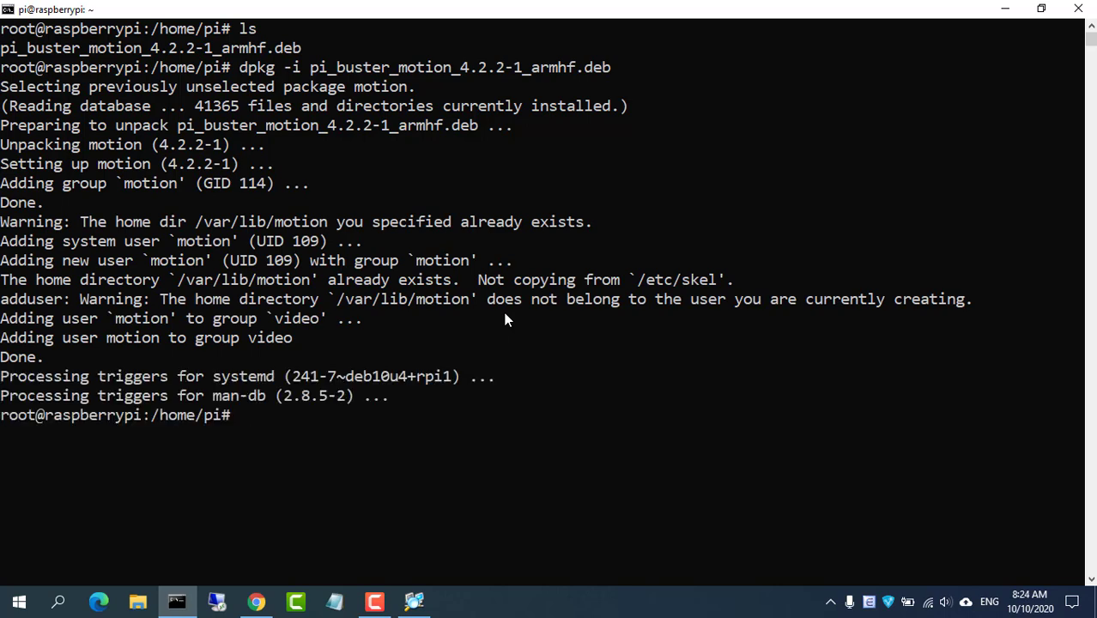
text(clear)
key(Return)
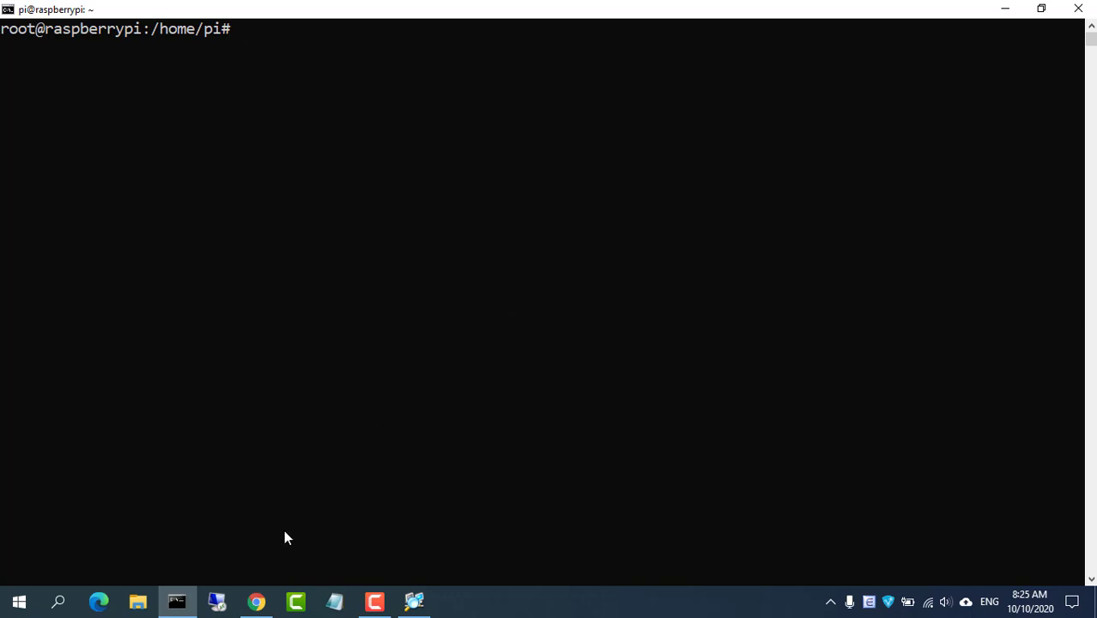
Run the wiki's apt-get line for python-pip, python-dev, libssl-dev, libcurl4-openssl-dev and libjpeg-dev, answering y
click(256, 601)
scroll(474, 341, down, 3)
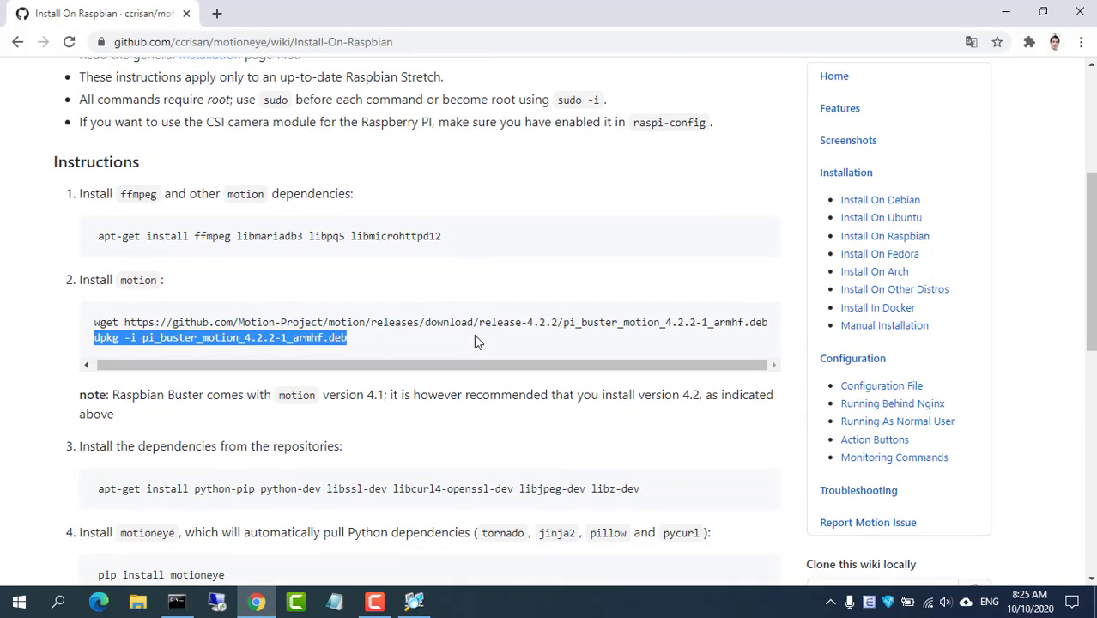
scroll(485, 353, down, 1)
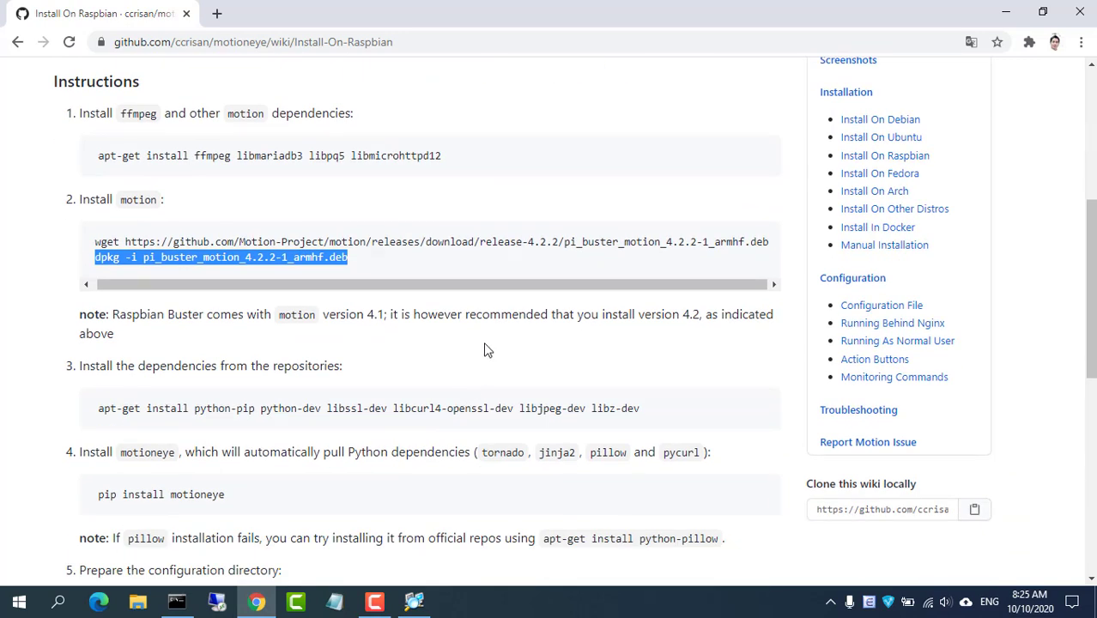
drag(100, 408, 644, 423)
right_click(601, 409)
click(620, 422)
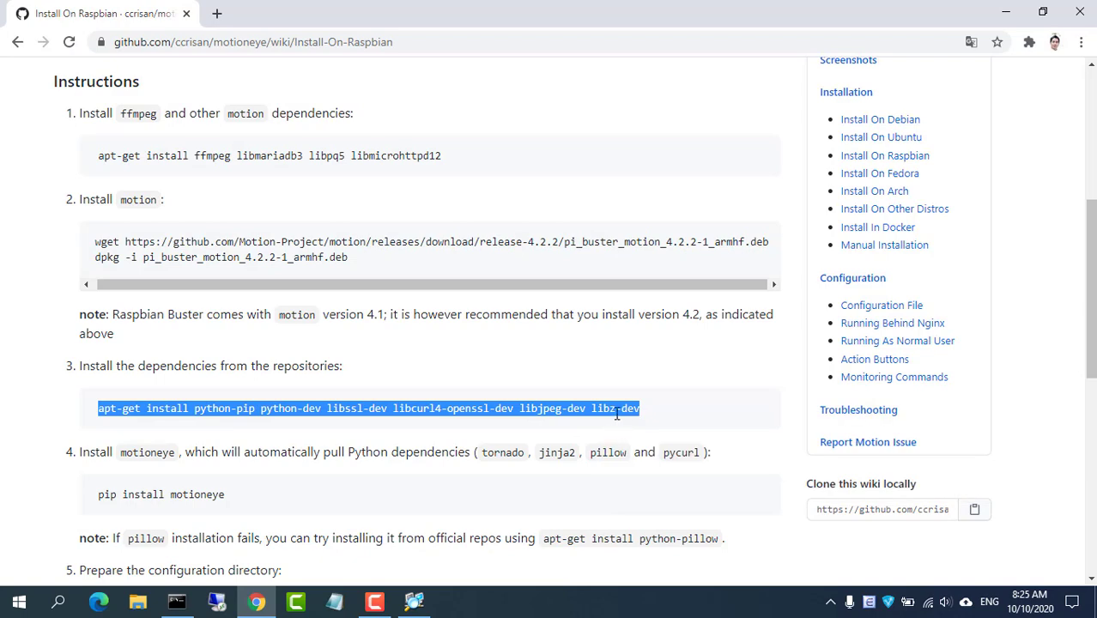
click(177, 601)
right_click(492, 364)
key(Return)
text(y)
key(Return)
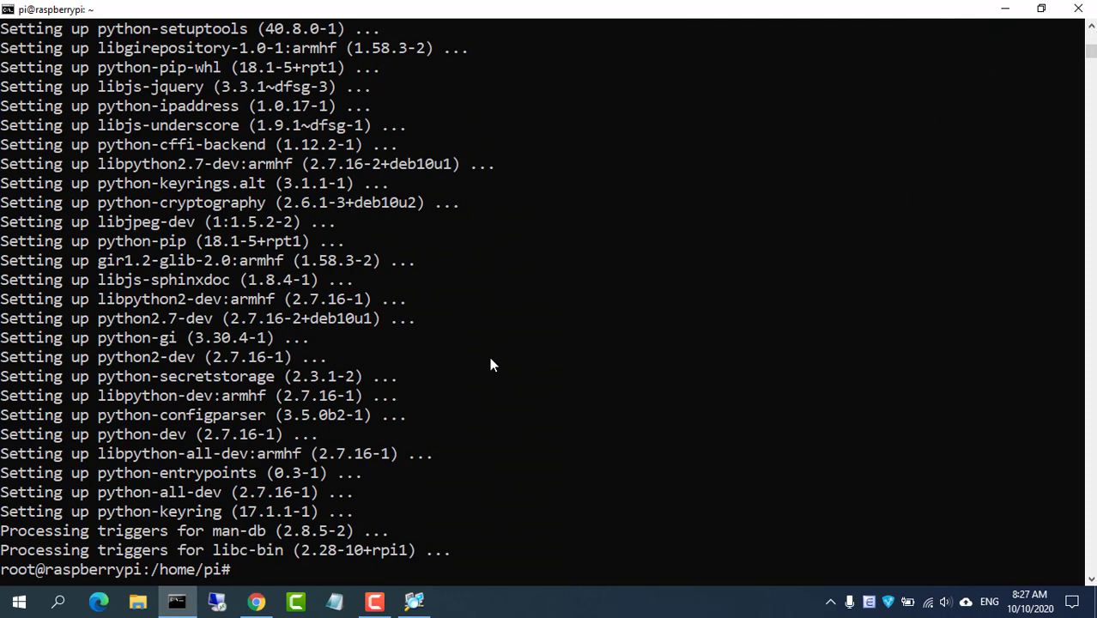
text(clear)
key(Return)
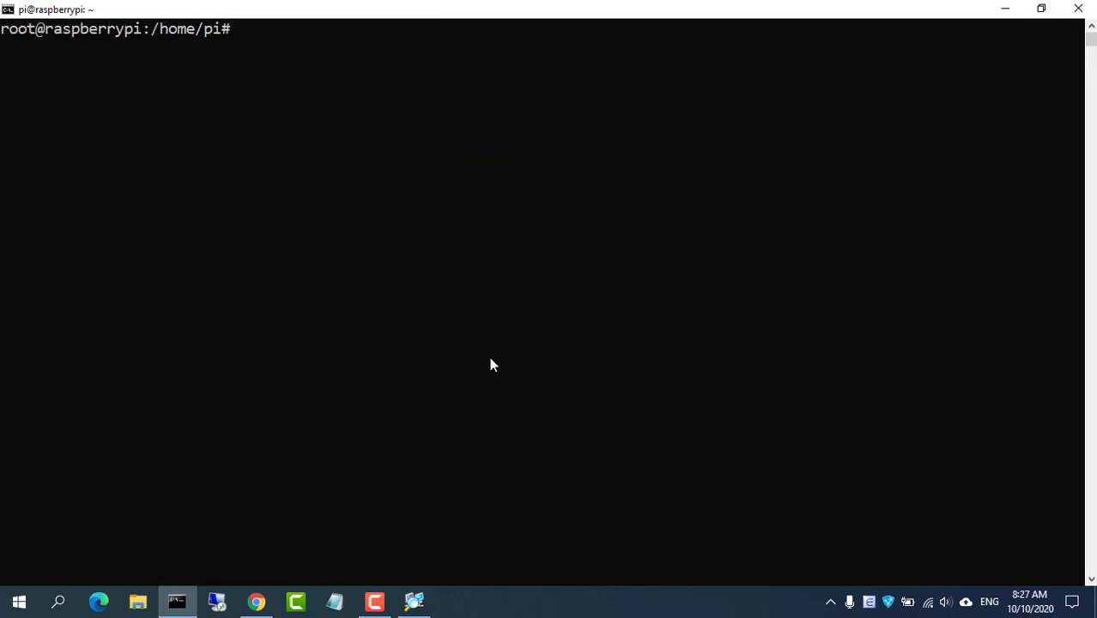
Install motioneye 0.42.1 on the Pi with the wiki's pip install motioneye command
click(256, 601)
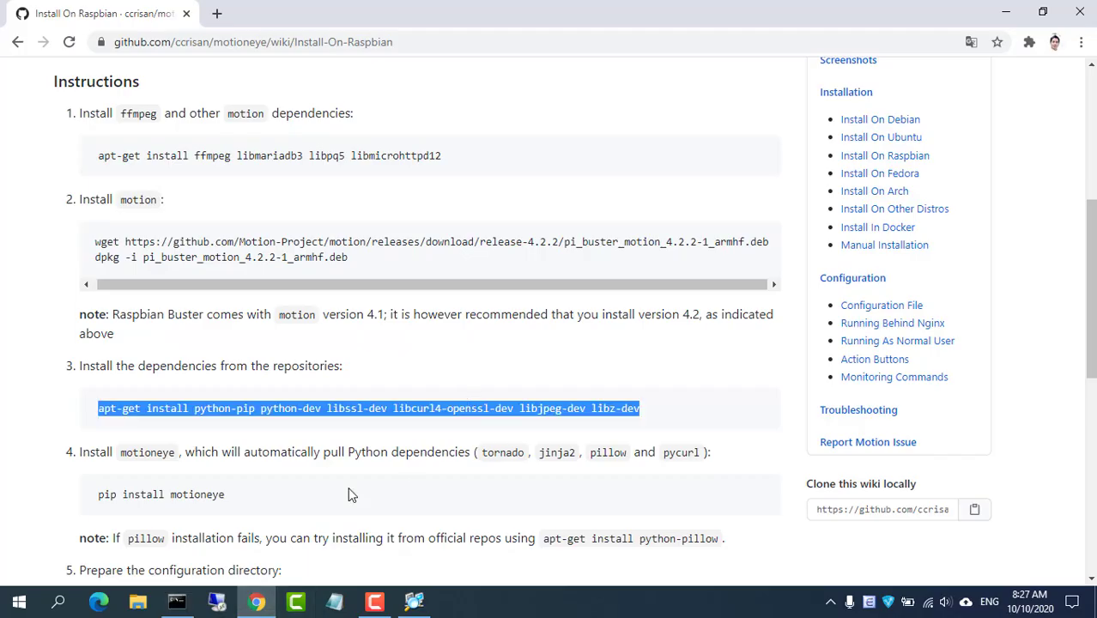
drag(100, 499, 236, 503)
right_click(236, 502)
click(245, 509)
click(190, 594)
right_click(840, 192)
key(Return)
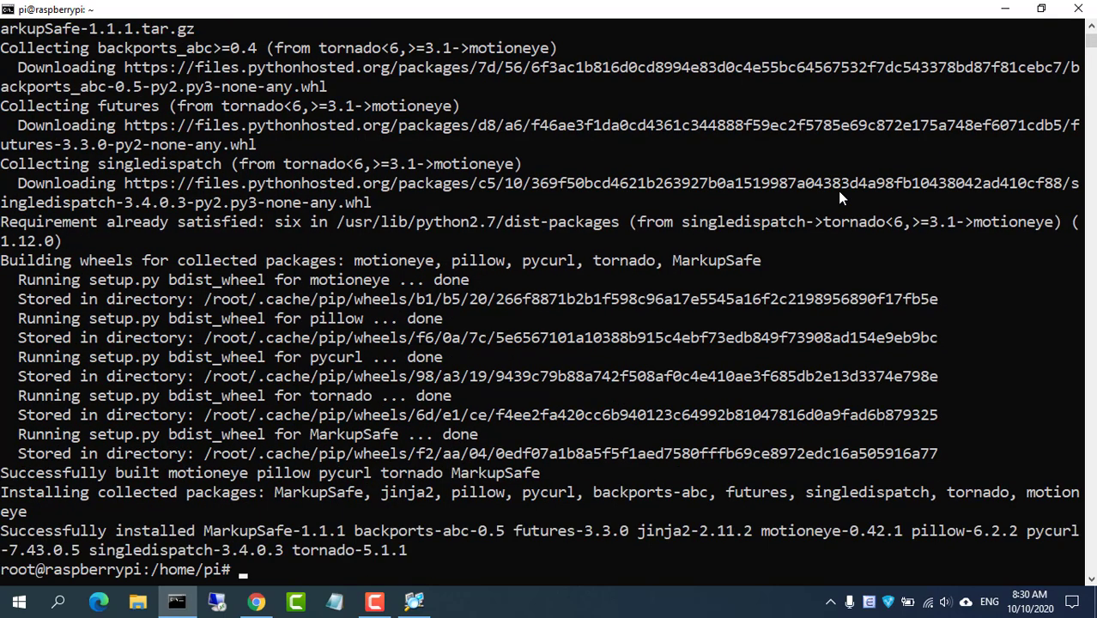
Clear the terminal and scroll the wiki down to the configuration directory step
text(clear)
key(Return)
click(256, 601)
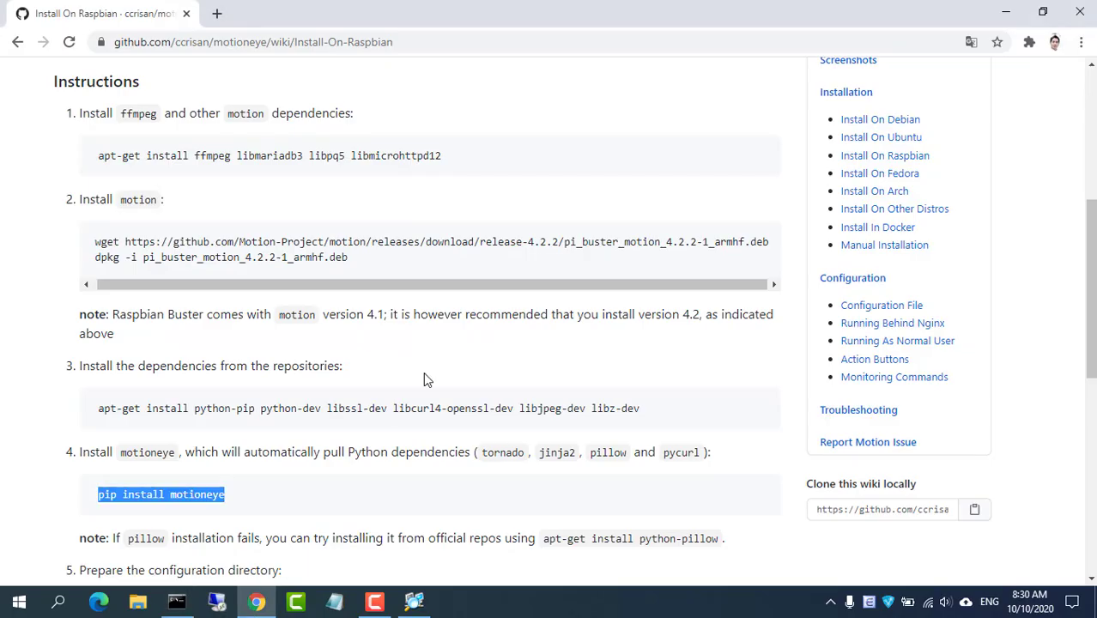
scroll(391, 407, down, 3)
Create the /etc/motioneye configuration folder with mkdir -p
drag(100, 451, 257, 455)
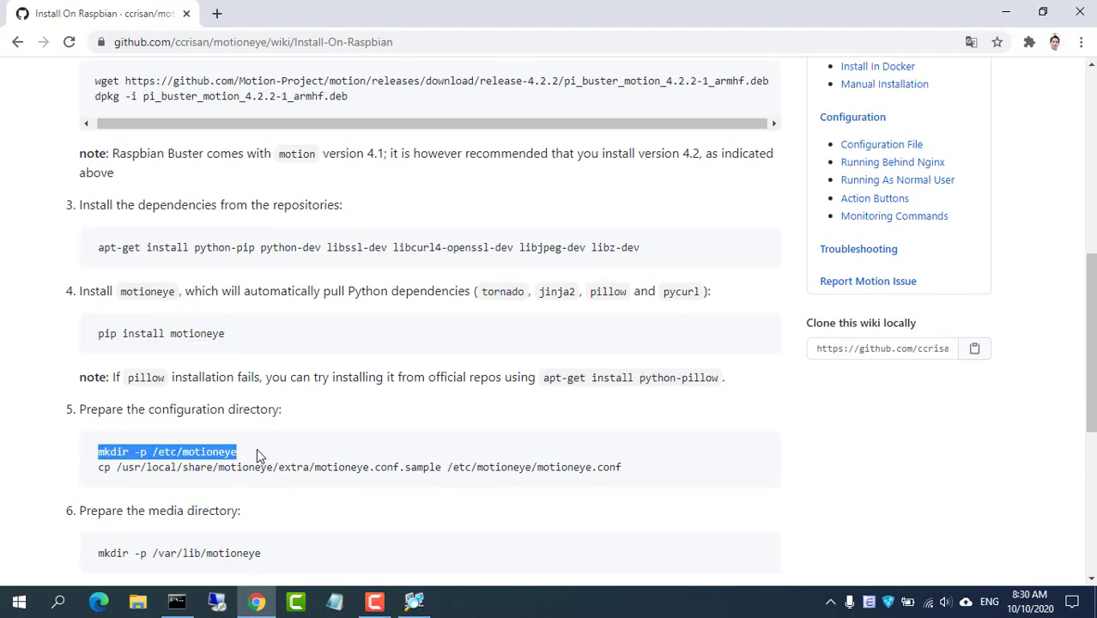
right_click(220, 454)
click(257, 469)
click(177, 601)
right_click(445, 284)
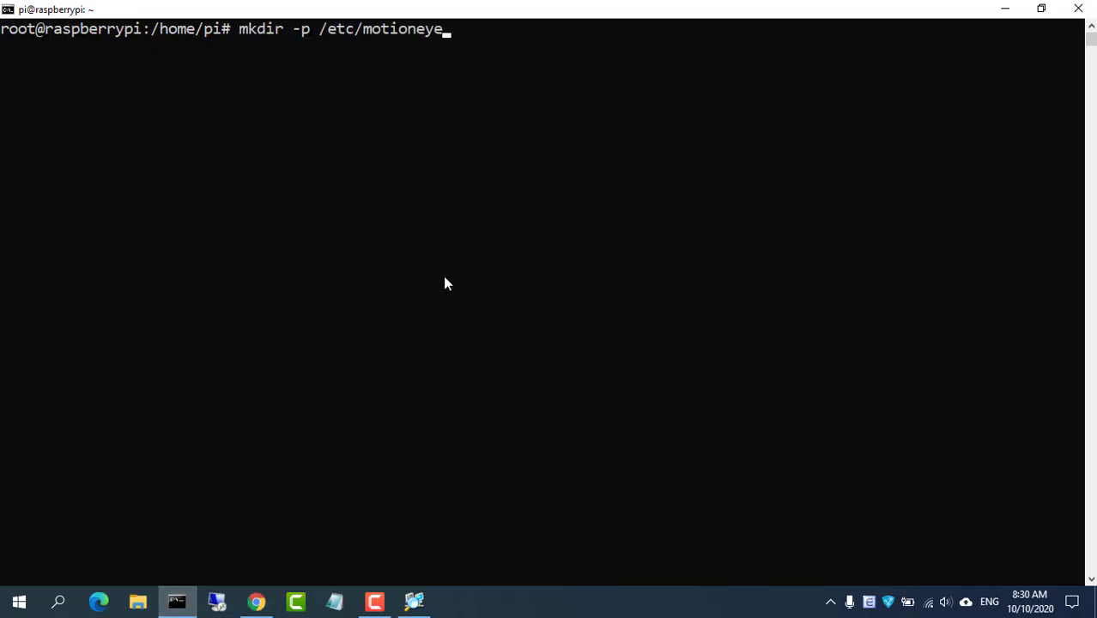
key(Return)
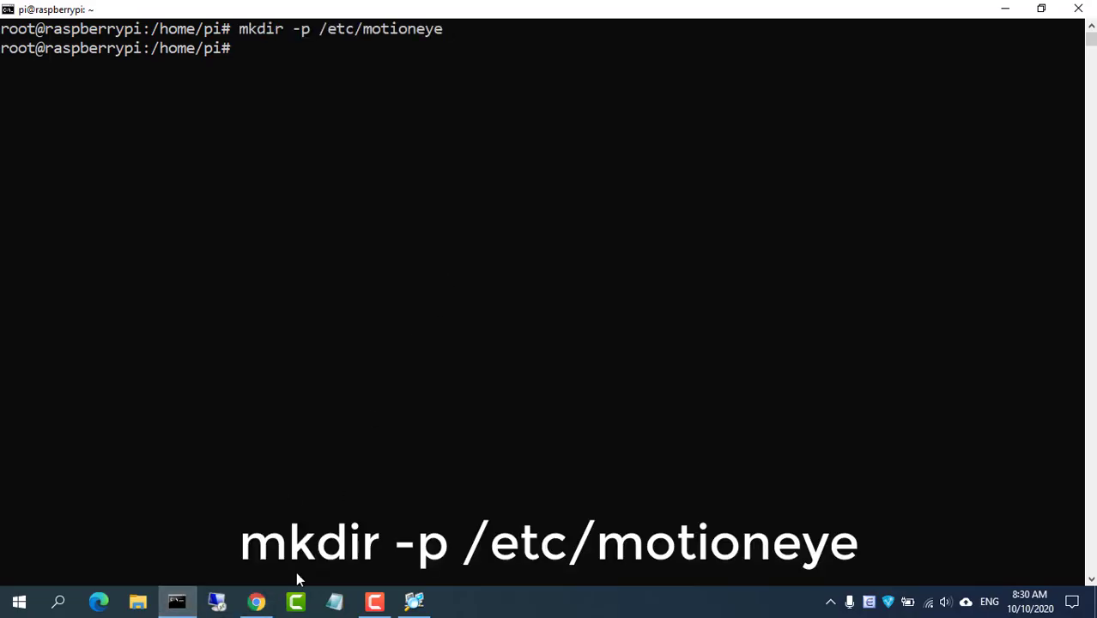
Copy motioneye.conf.sample into /etc/motioneye as motioneye.conf
click(256, 601)
drag(98, 468, 623, 469)
right_click(596, 469)
click(622, 481)
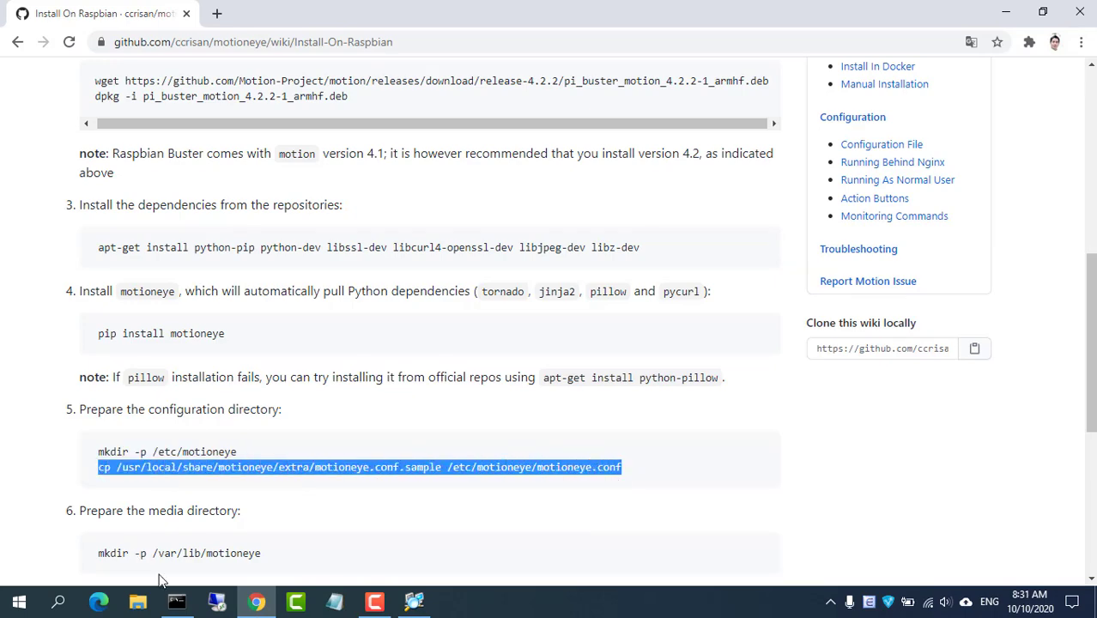
click(177, 602)
text(cp)
right_click(465, 203)
key(Return)
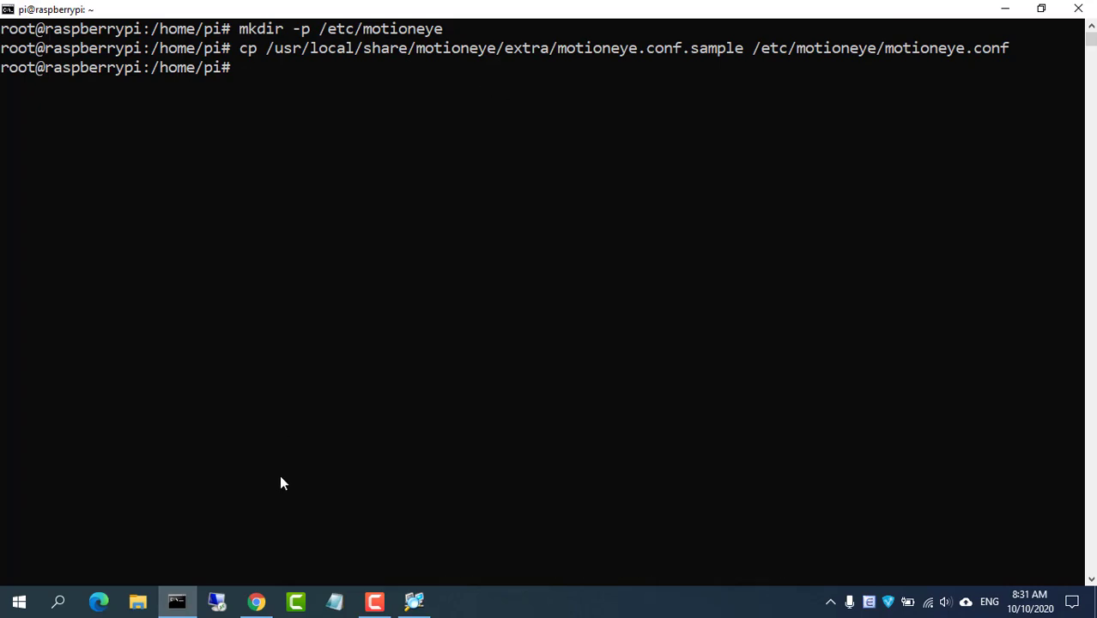
Create the /var/lib/motioneye media folder with mkdir -p
click(256, 601)
scroll(331, 404, down, 3)
drag(100, 393, 261, 395)
right_click(263, 396)
click(277, 412)
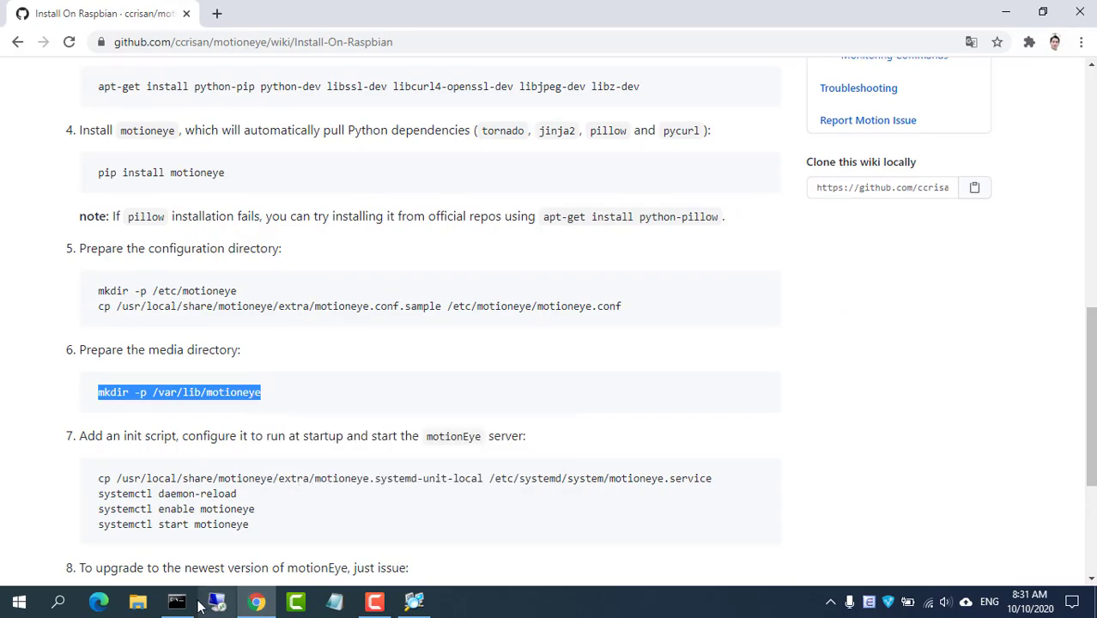
click(176, 601)
right_click(380, 253)
key(Return)
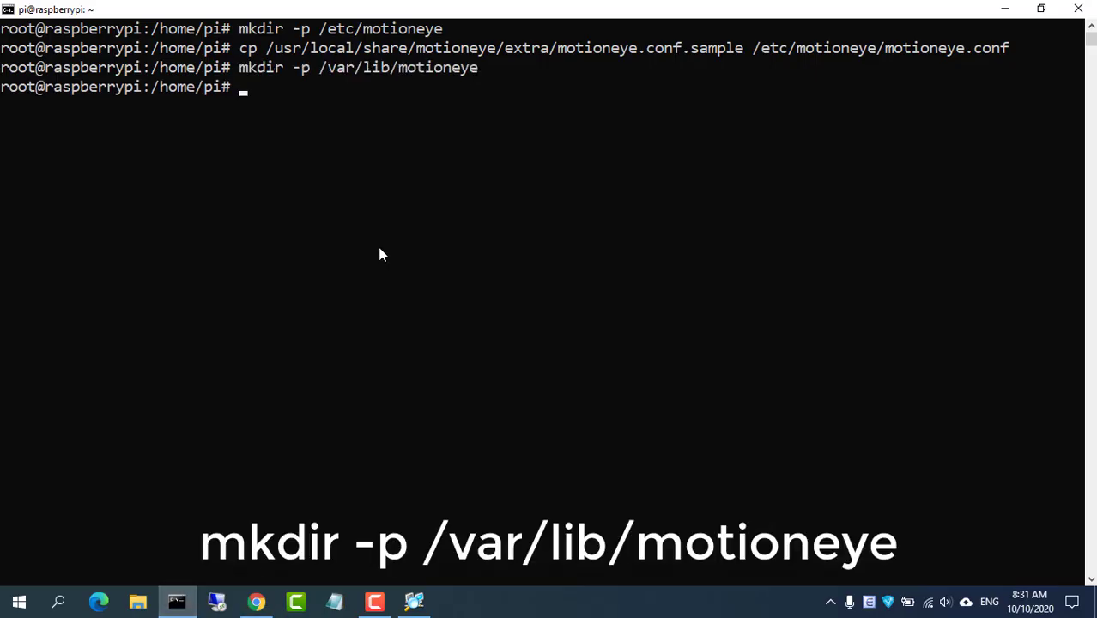
Copy the guide's command that installs the motioneye service file
click(256, 601)
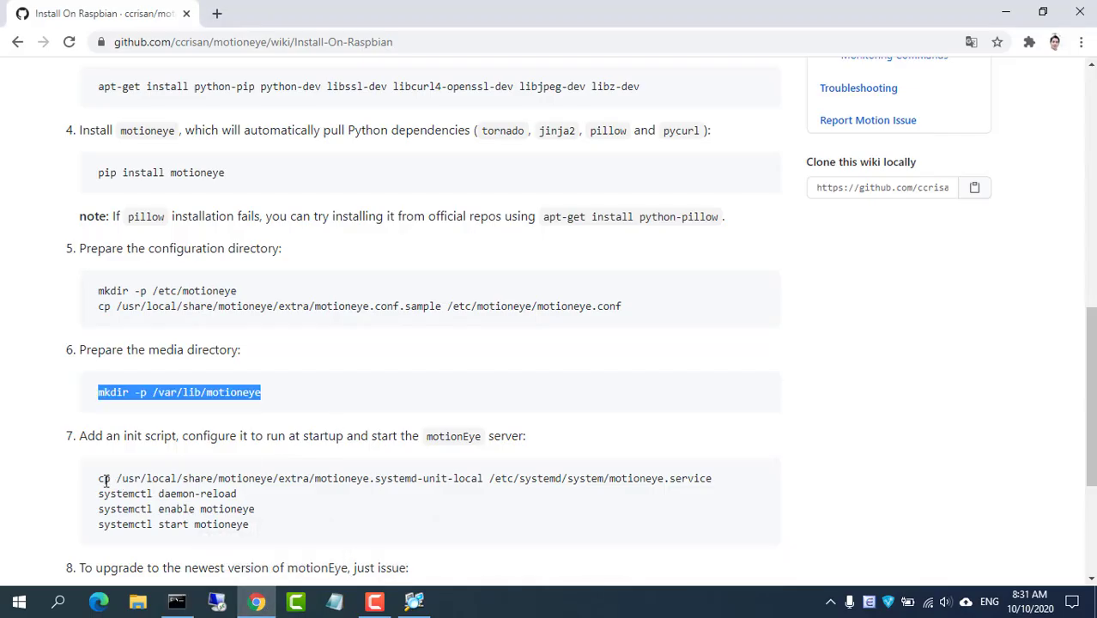
drag(101, 480, 703, 482)
right_click(703, 481)
click(714, 490)
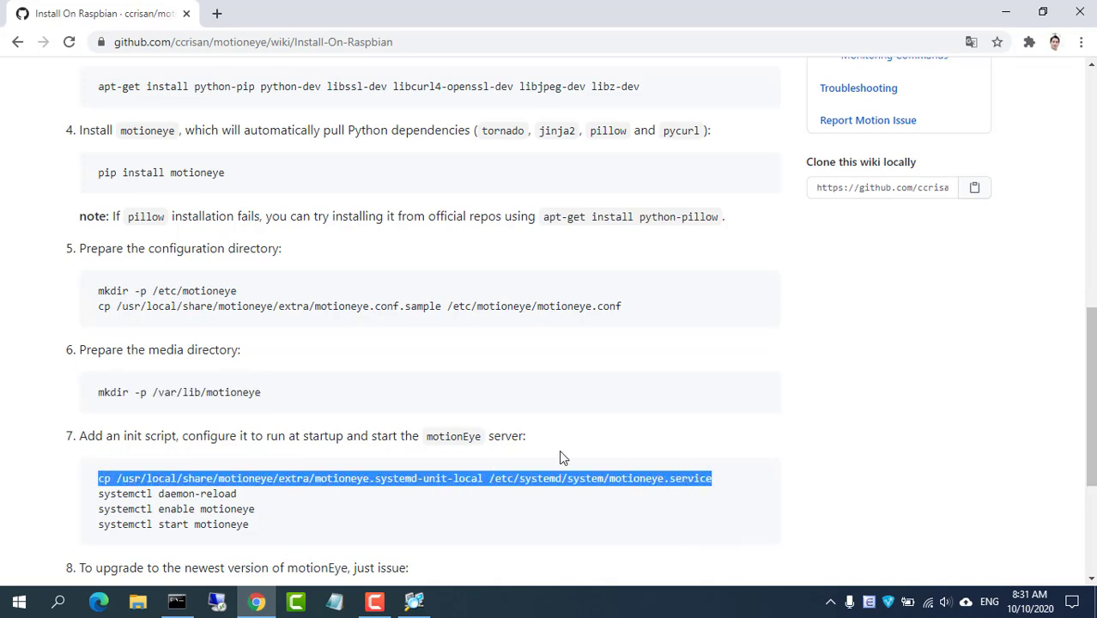
Install motioneye.service into /etc/systemd/system and run systemctl daemon-reload
click(176, 601)
right_click(455, 302)
key(Return)
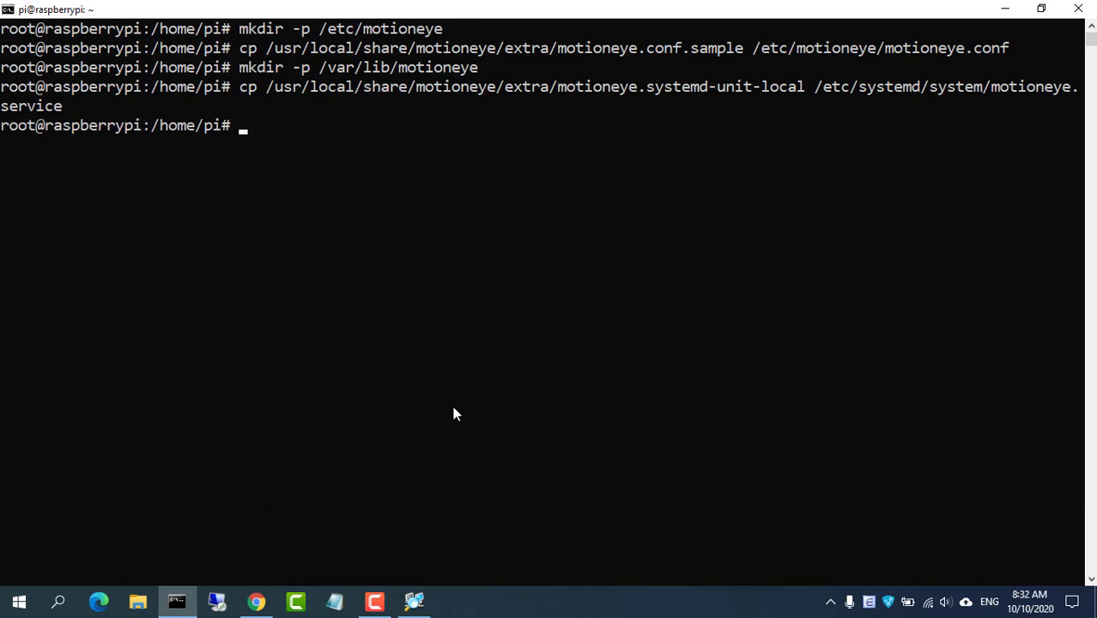
click(256, 601)
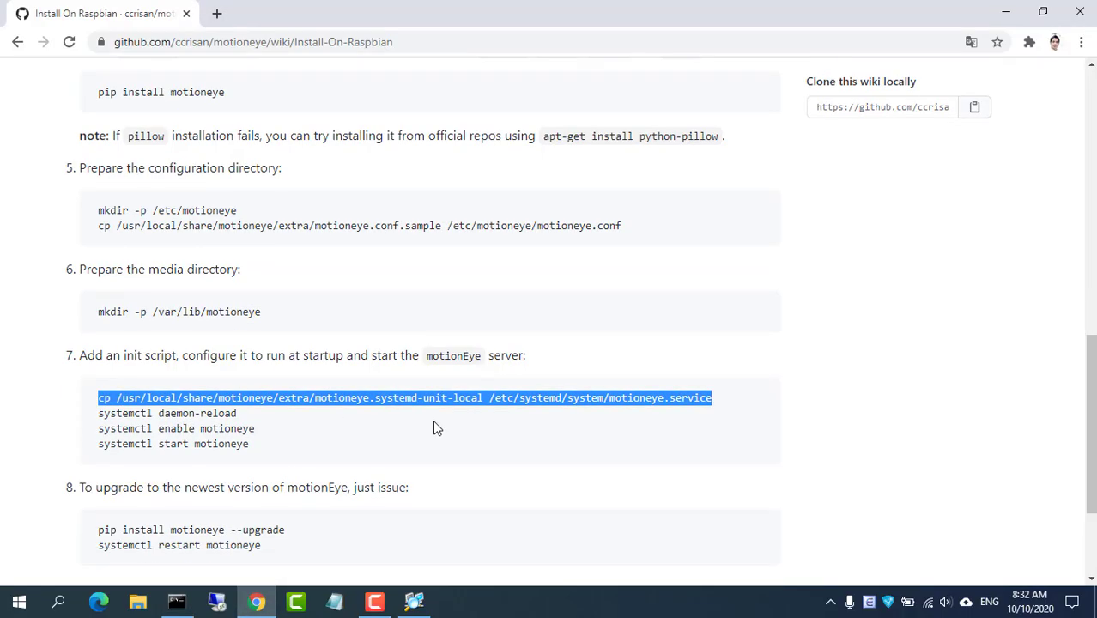
scroll(433, 422, down, 1)
drag(97, 333, 234, 334)
right_click(235, 334)
click(260, 344)
click(176, 601)
right_click(442, 328)
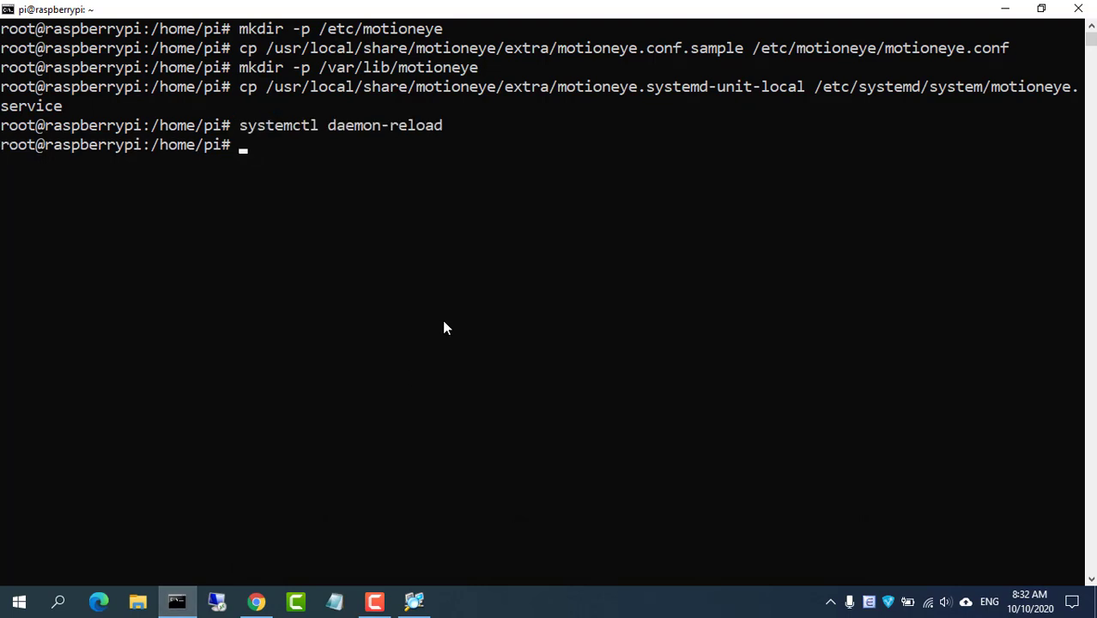
Enable motionEye to start at boot with systemctl enable motioneye
click(255, 601)
drag(94, 348, 264, 356)
right_click(244, 351)
click(270, 361)
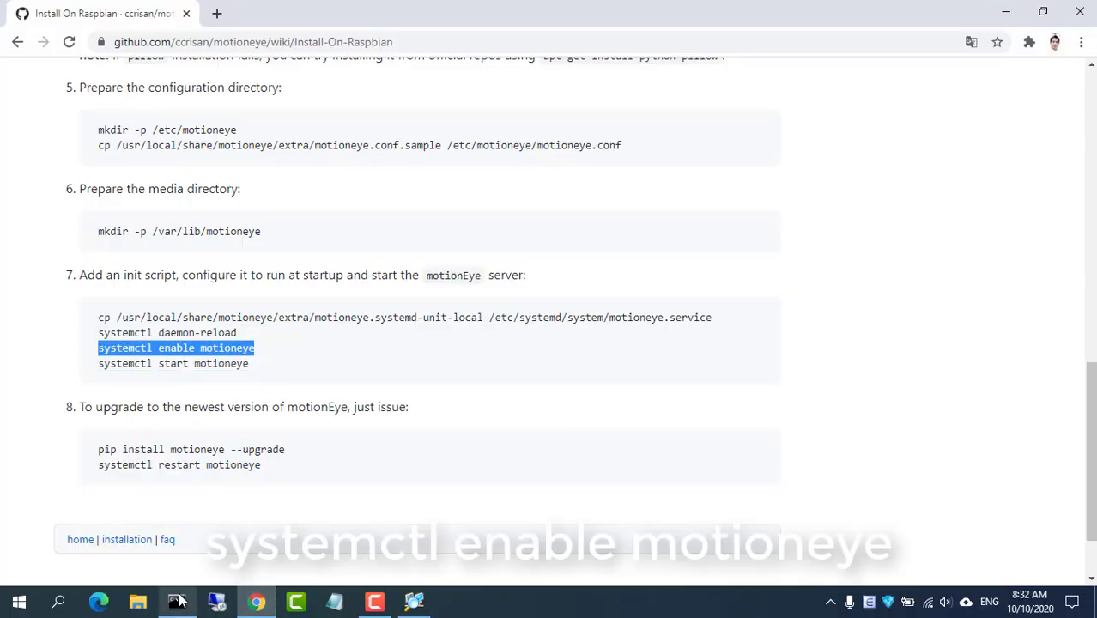
click(176, 601)
right_click(434, 253)
key(Return)
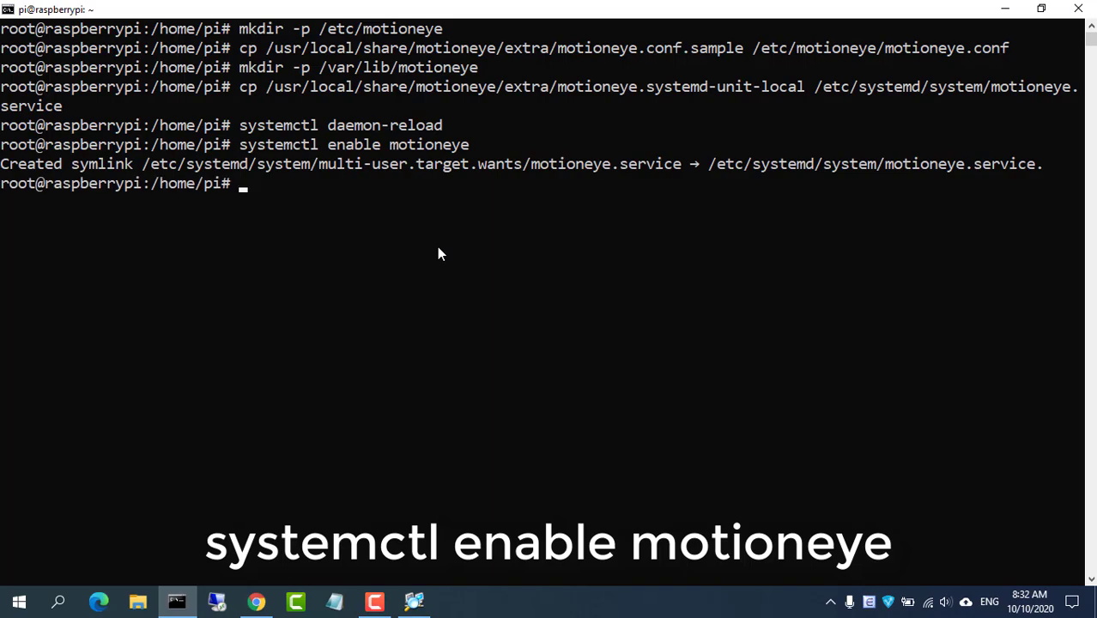
Start the motionEye service with systemctl start motioneye
key(alt+Tab)
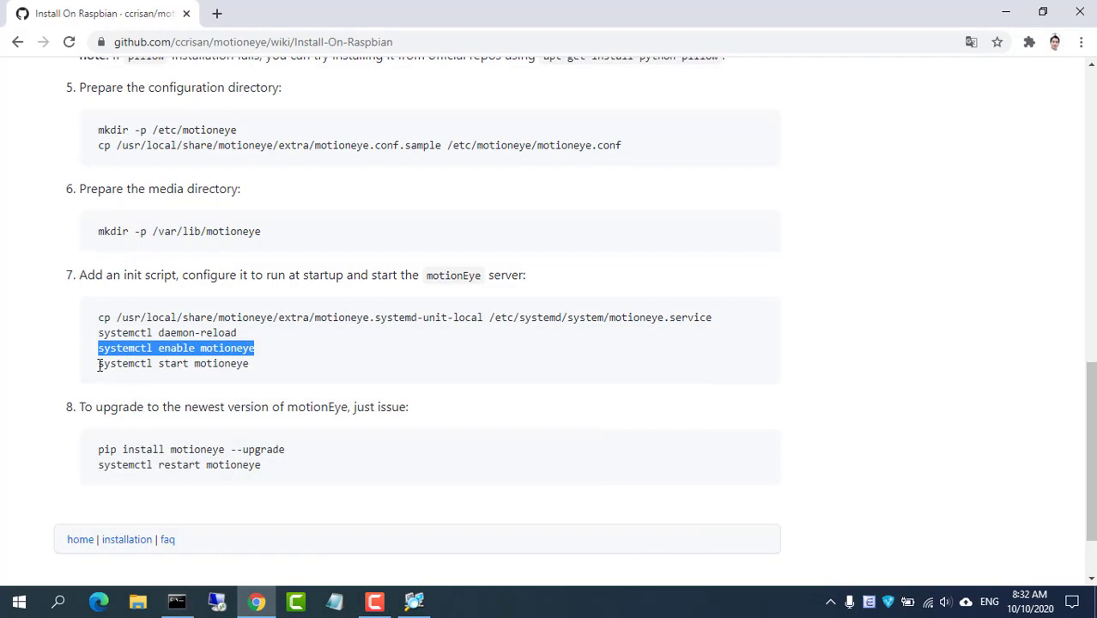
drag(98, 363, 255, 372)
right_click(256, 374)
click(267, 386)
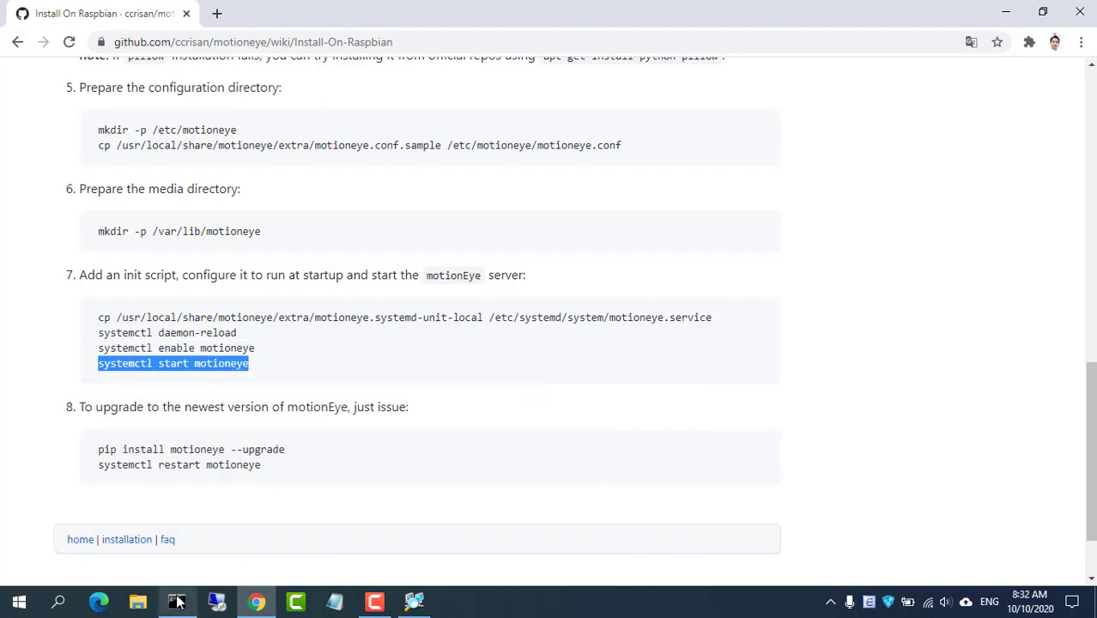
click(176, 601)
right_click(363, 384)
key(Return)
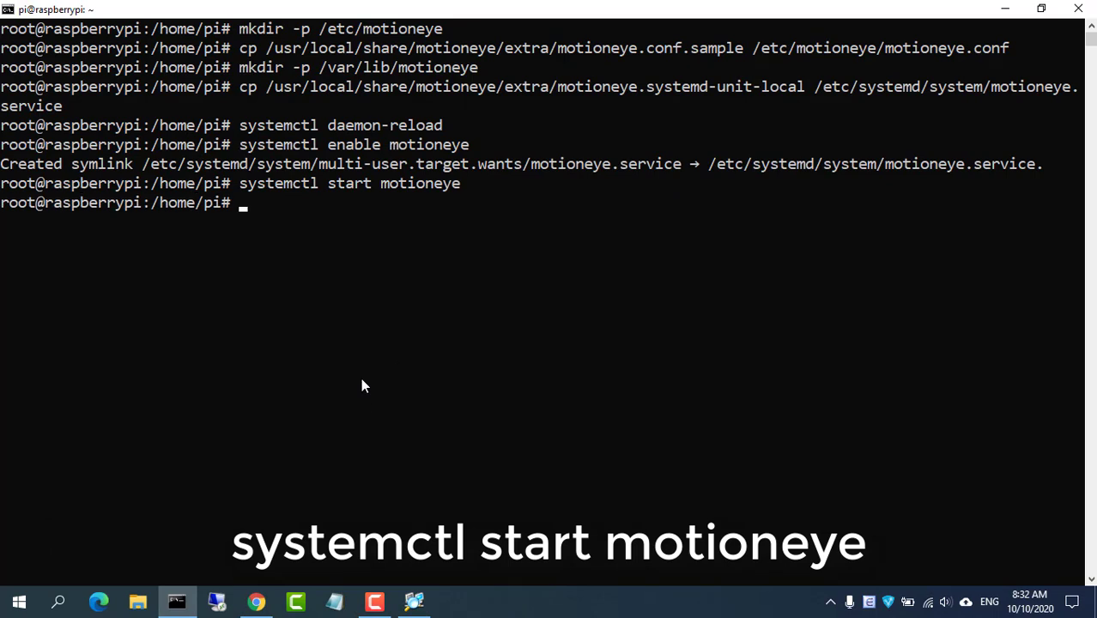
Clear the terminal and confirm the Logitech Webcam C930e appears in lsusb output
text(clear)
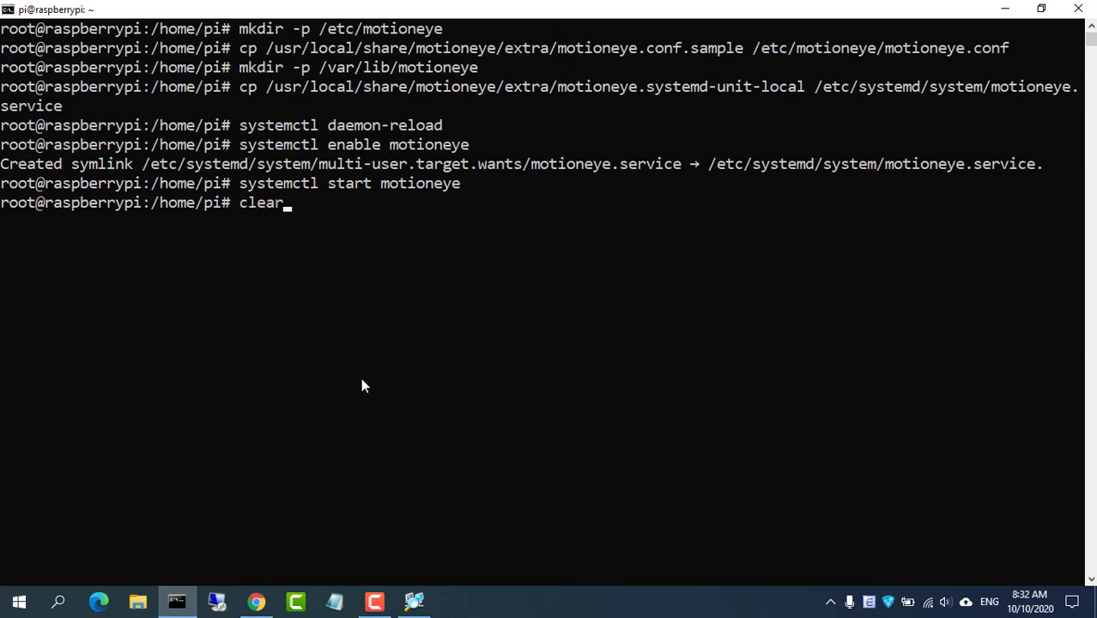
key(Return)
text(lsusb)
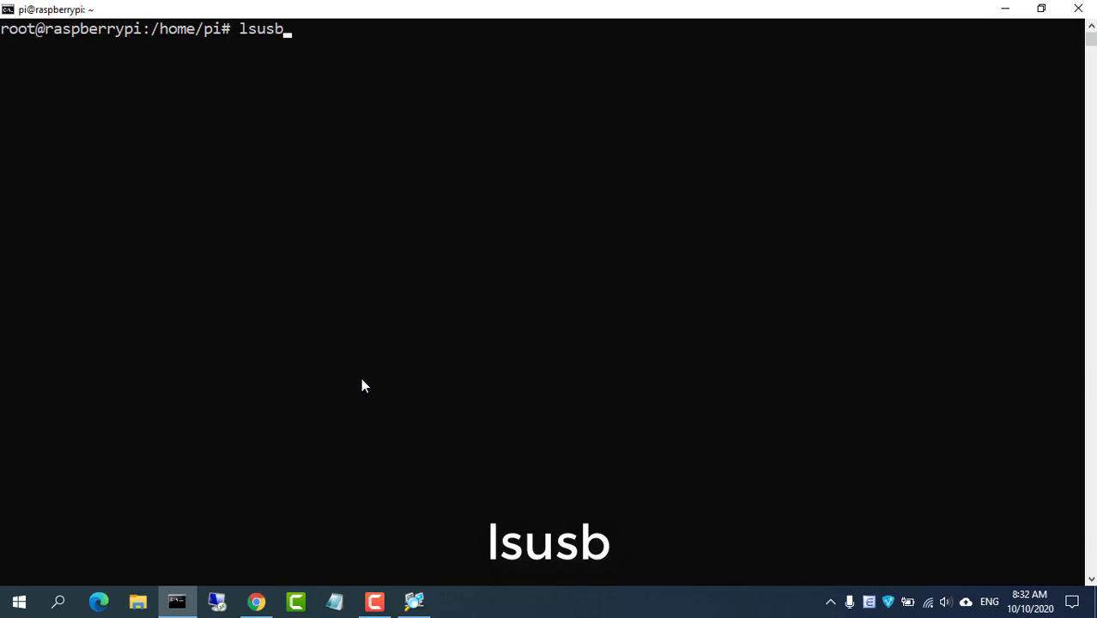
key(Return)
drag(3, 48, 470, 56)
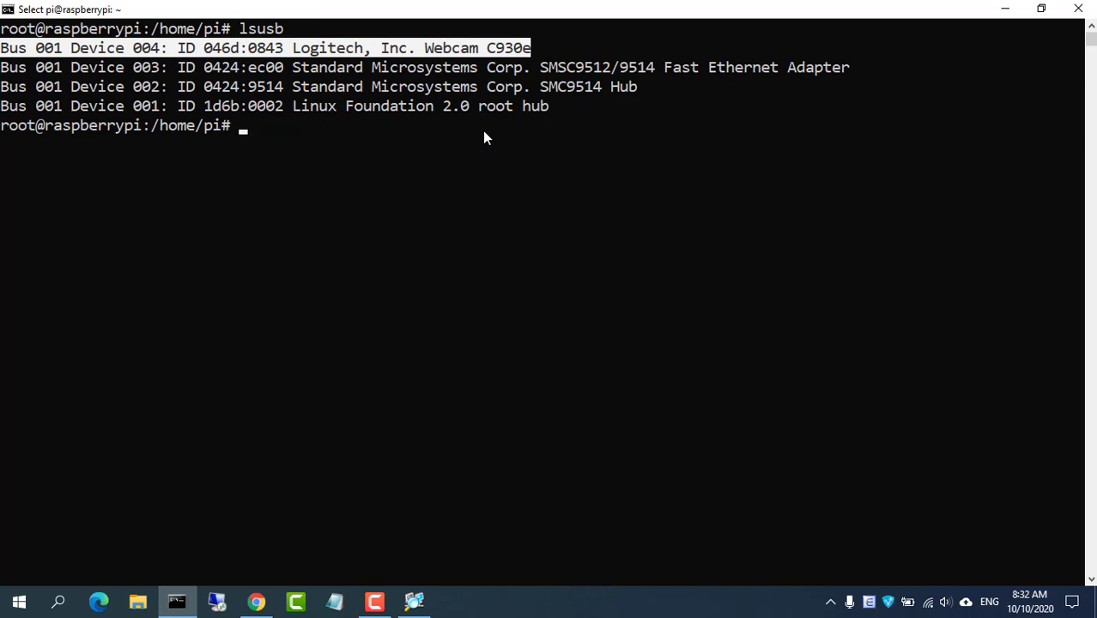
Look up the Pi's IP address, 10.11.32.103, with hostname -I
text(ho)
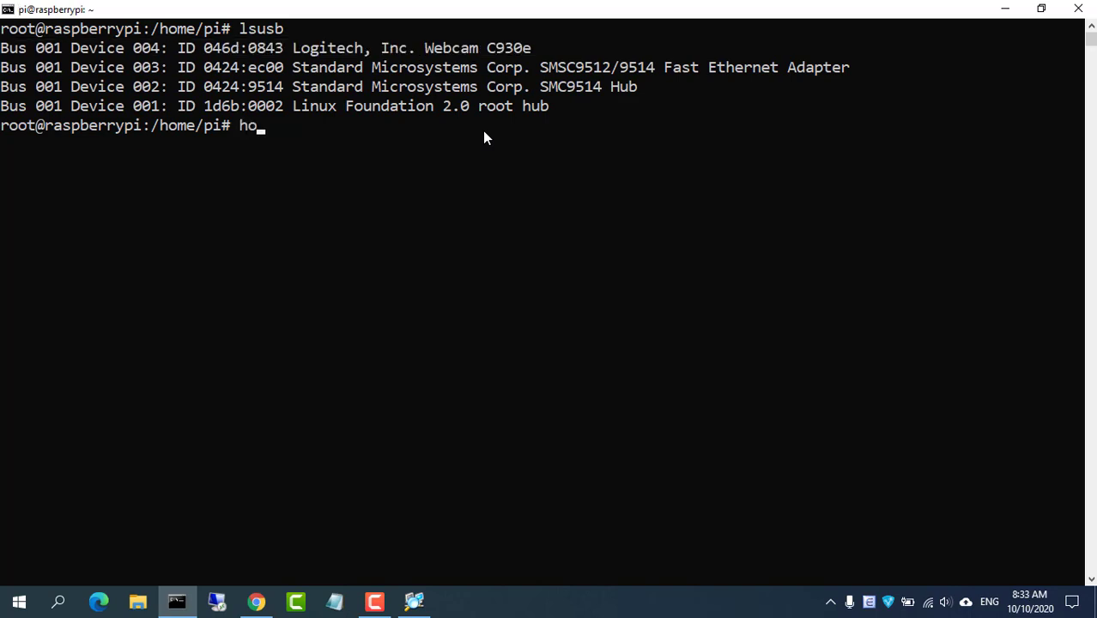
text(stname -I)
key(Return)
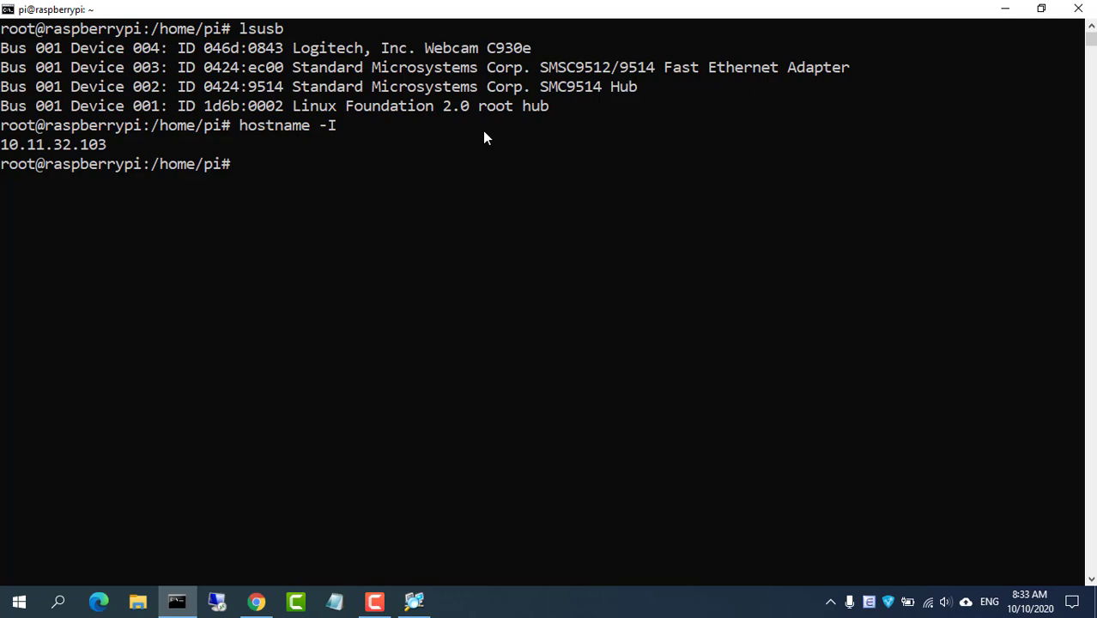
click(1005, 9)
Open 10.11.32.103:8765 in a new tab and log in with the saved administrator username
click(219, 15)
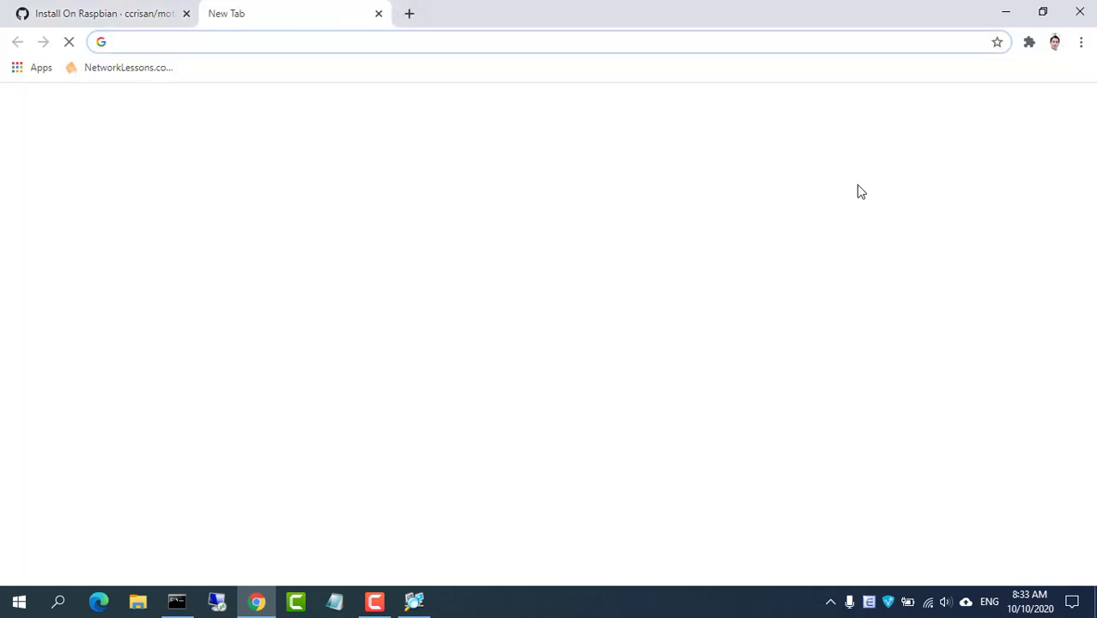
text(10.11.32.103)
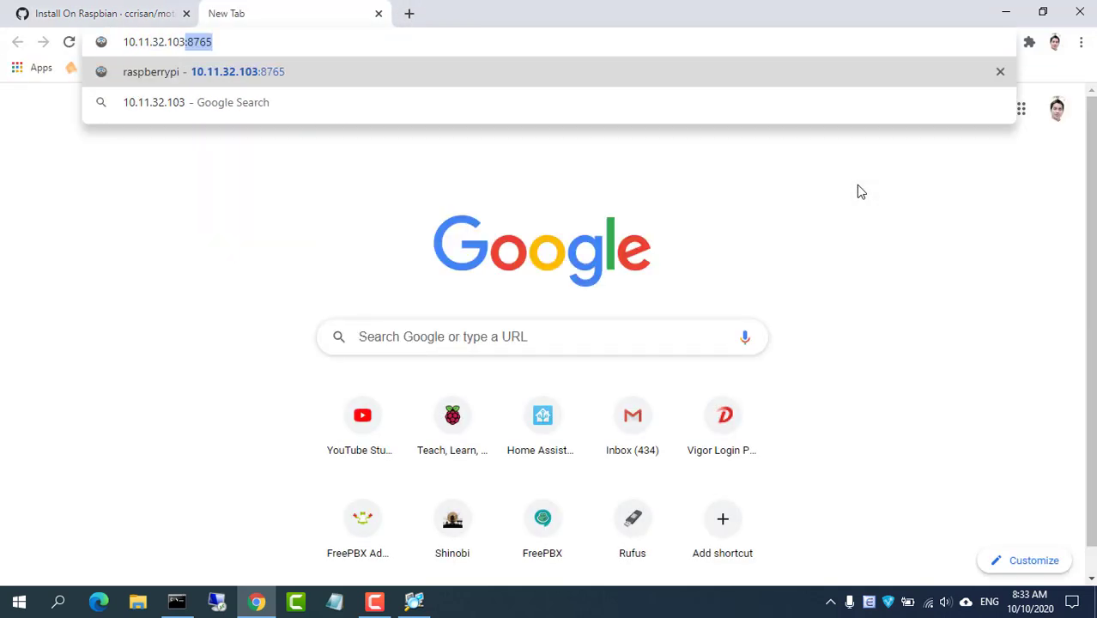
key(Right)
key(Return)
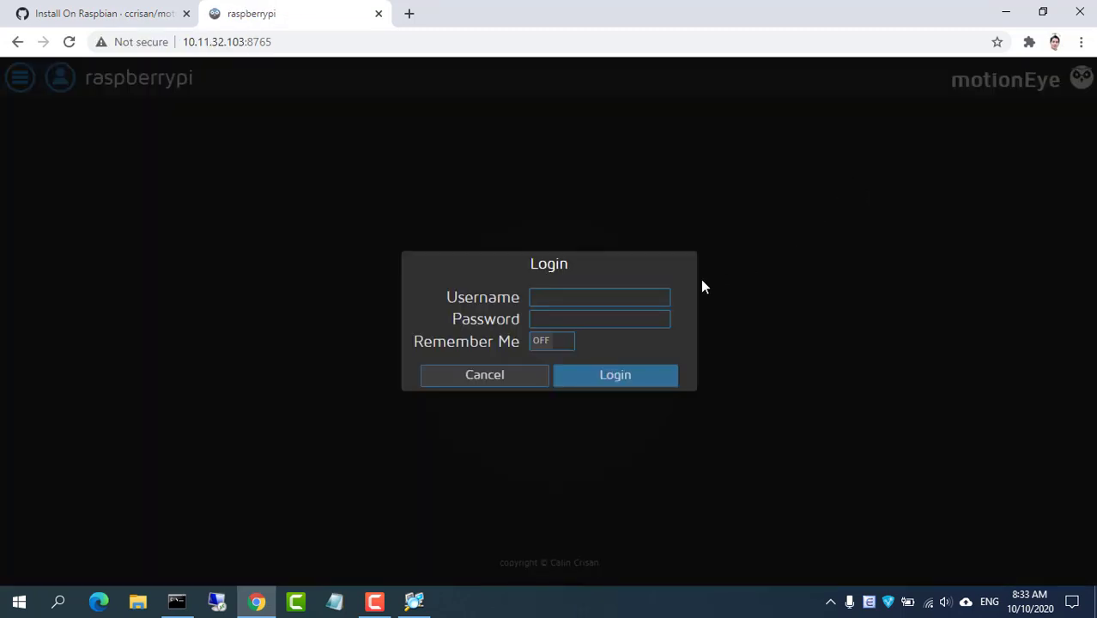
click(620, 331)
click(623, 386)
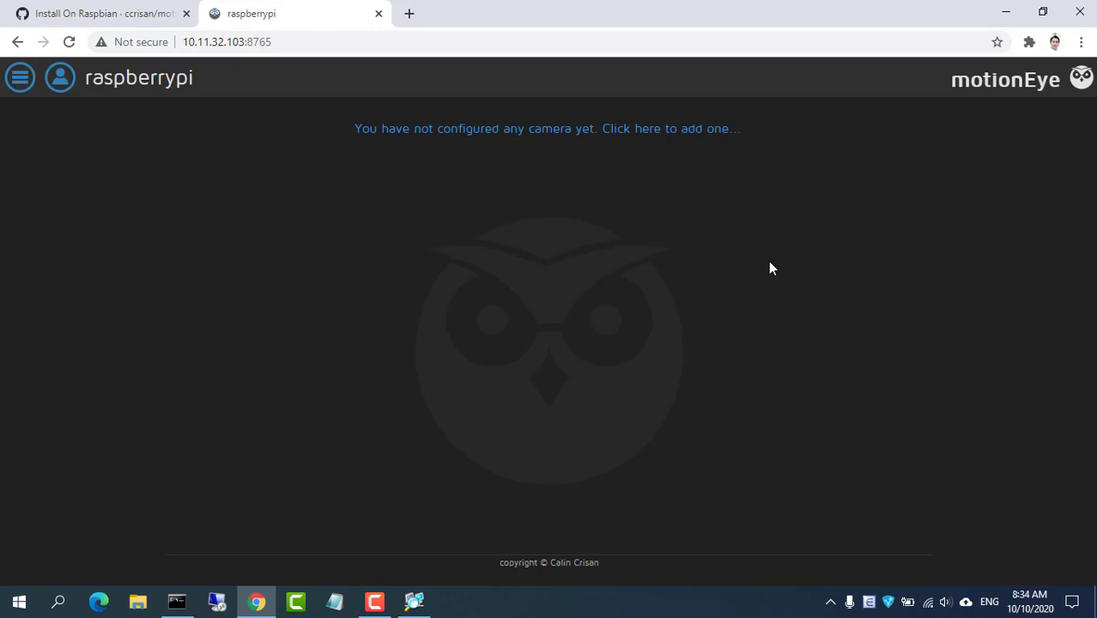
Add the Logitech Webcam C930e as local V4L2 camera Camera1
click(600, 132)
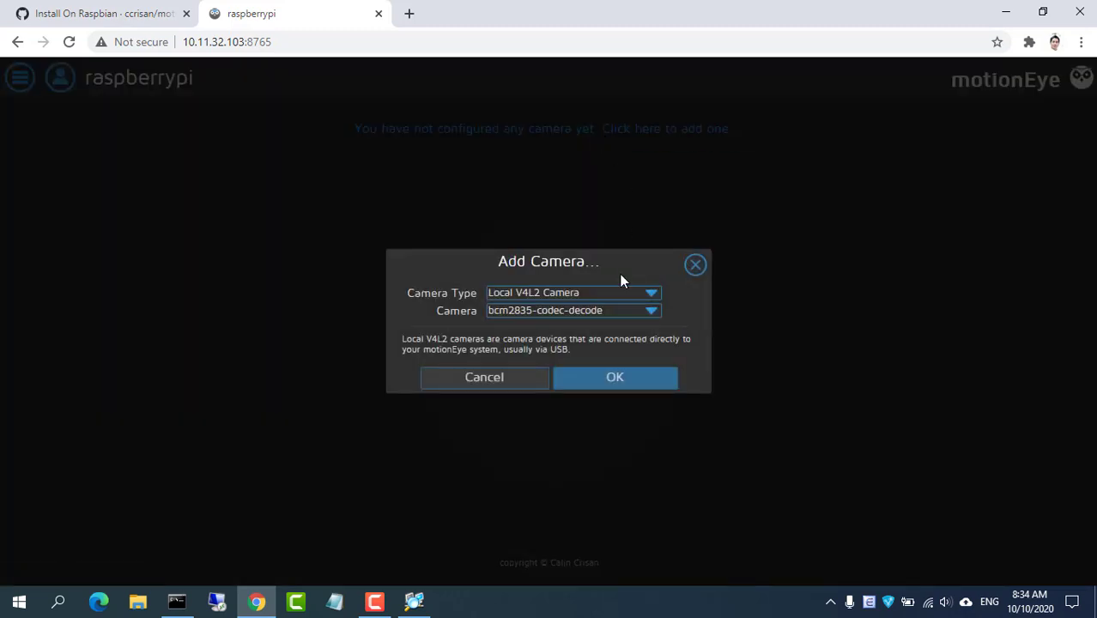
click(655, 311)
click(624, 419)
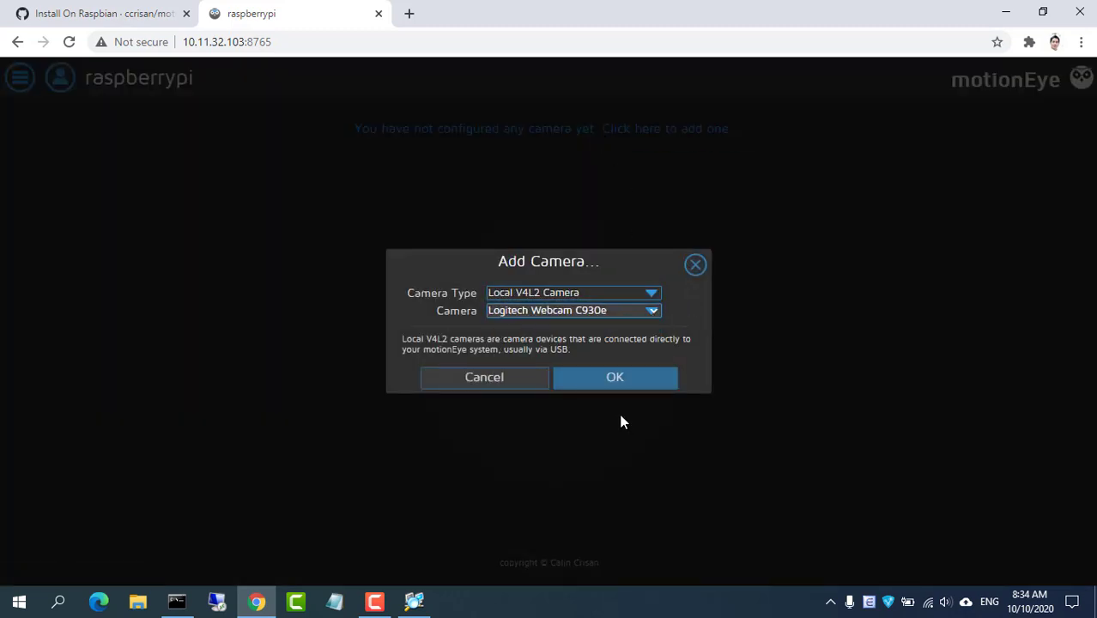
click(624, 387)
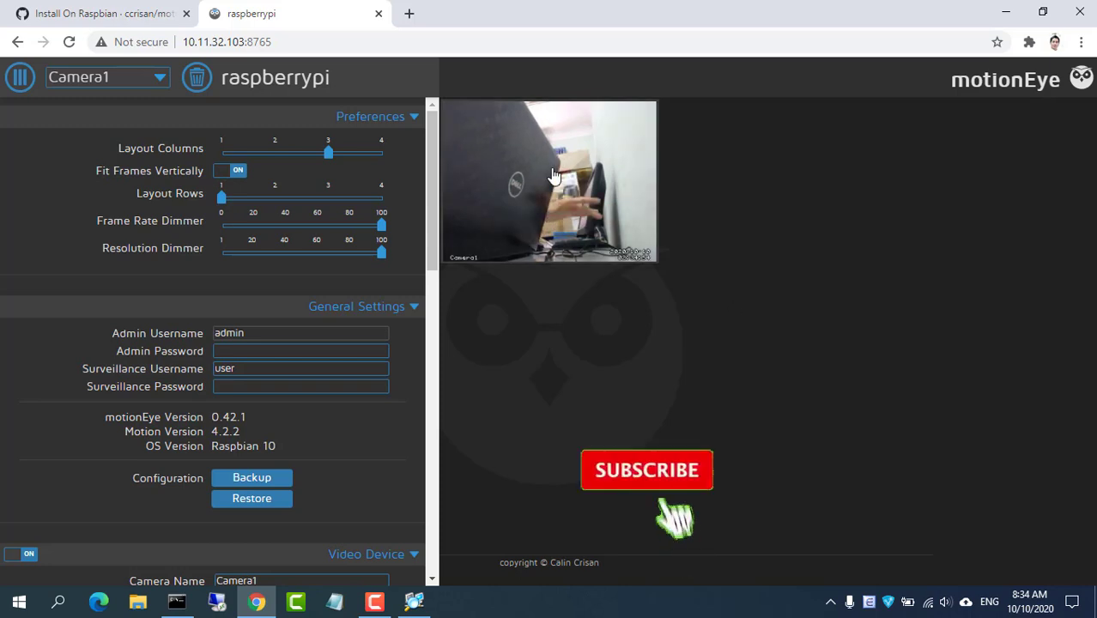
Check Camera1 full screen, then set its video resolution to 1280x720 and apply
click(575, 125)
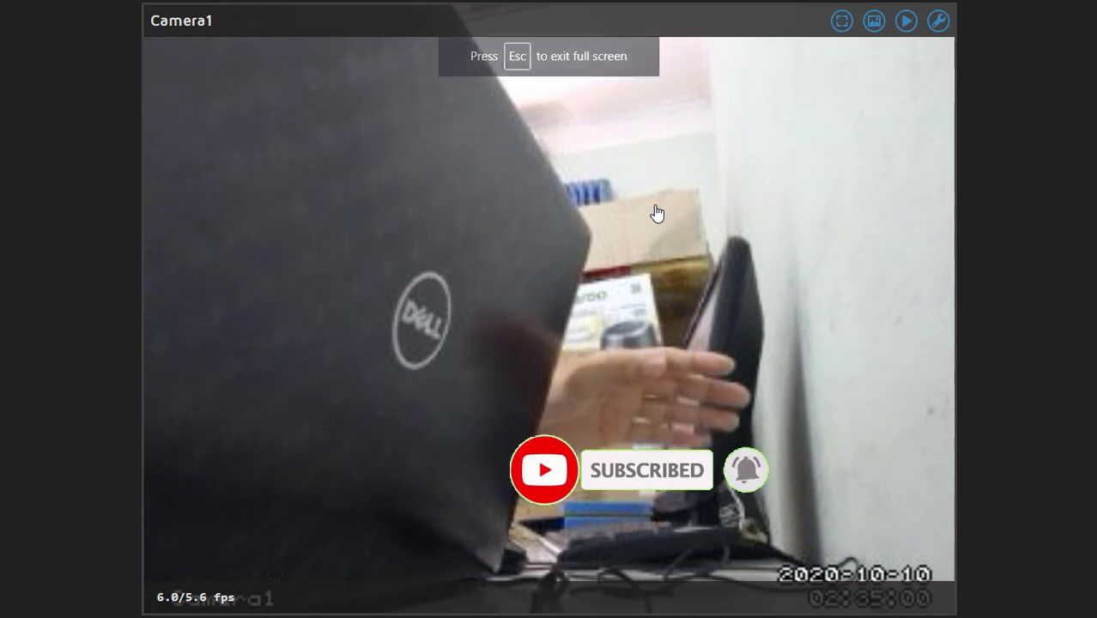
click(843, 22)
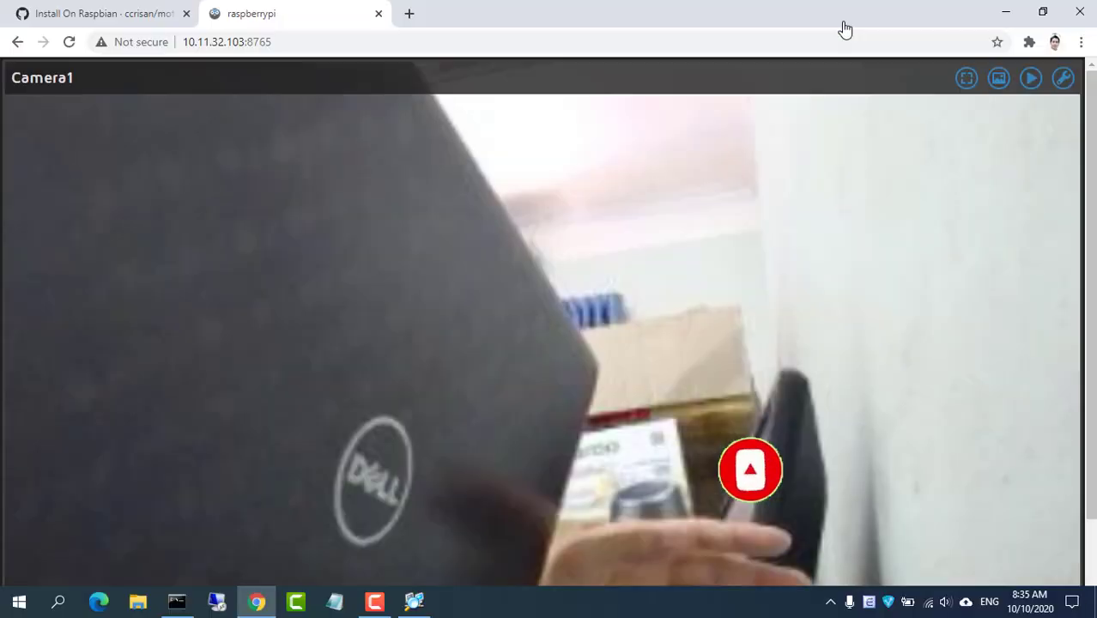
click(22, 81)
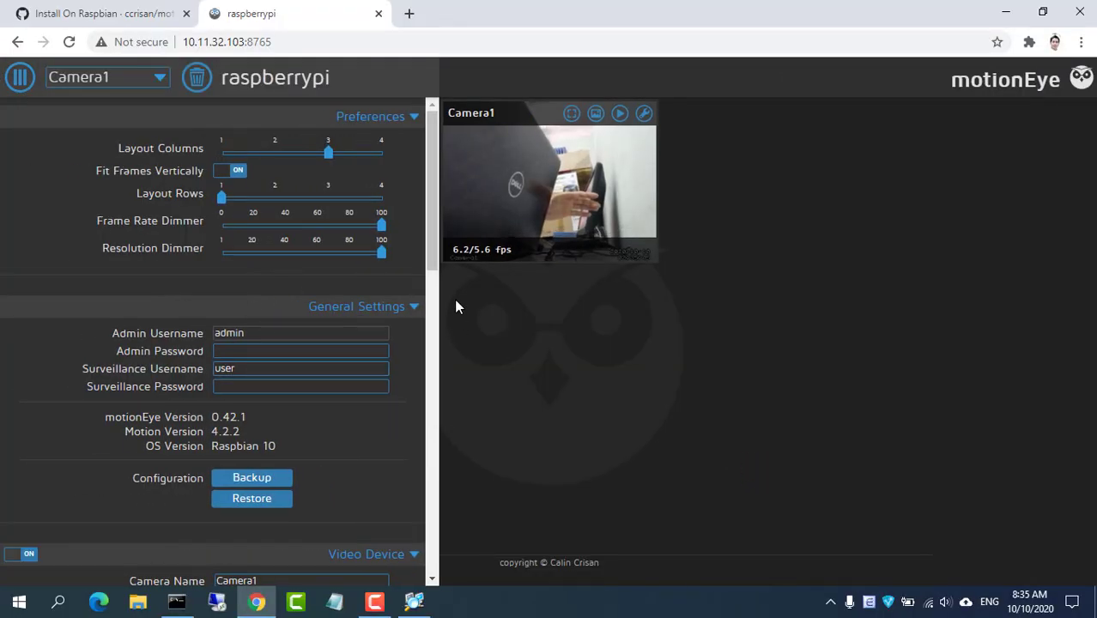
scroll(417, 372, down, 8)
scroll(409, 450, down, 1)
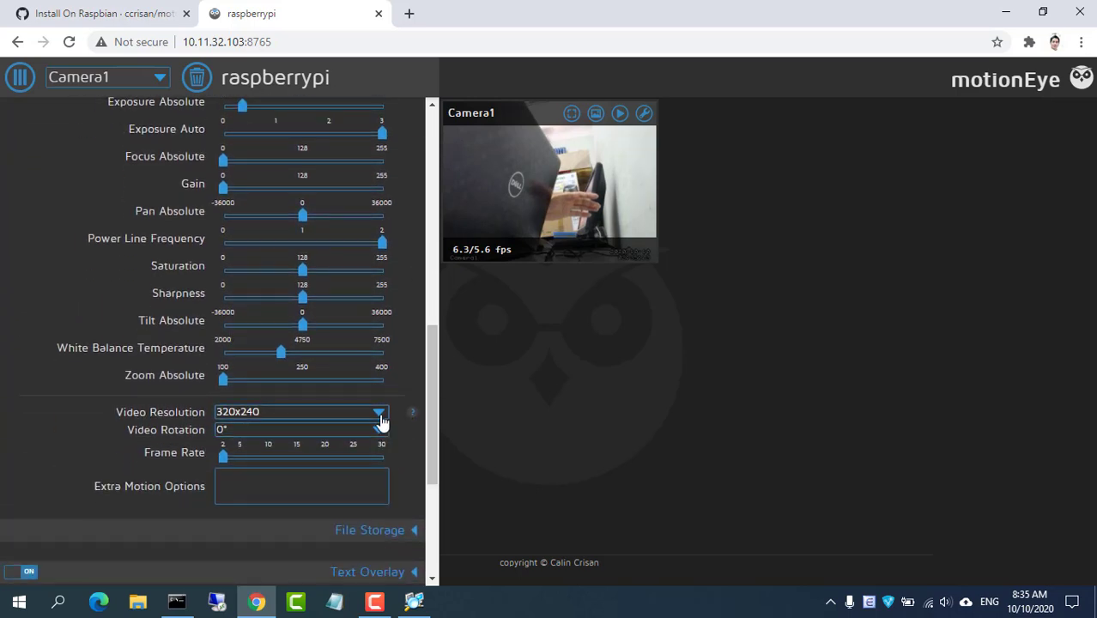
click(379, 412)
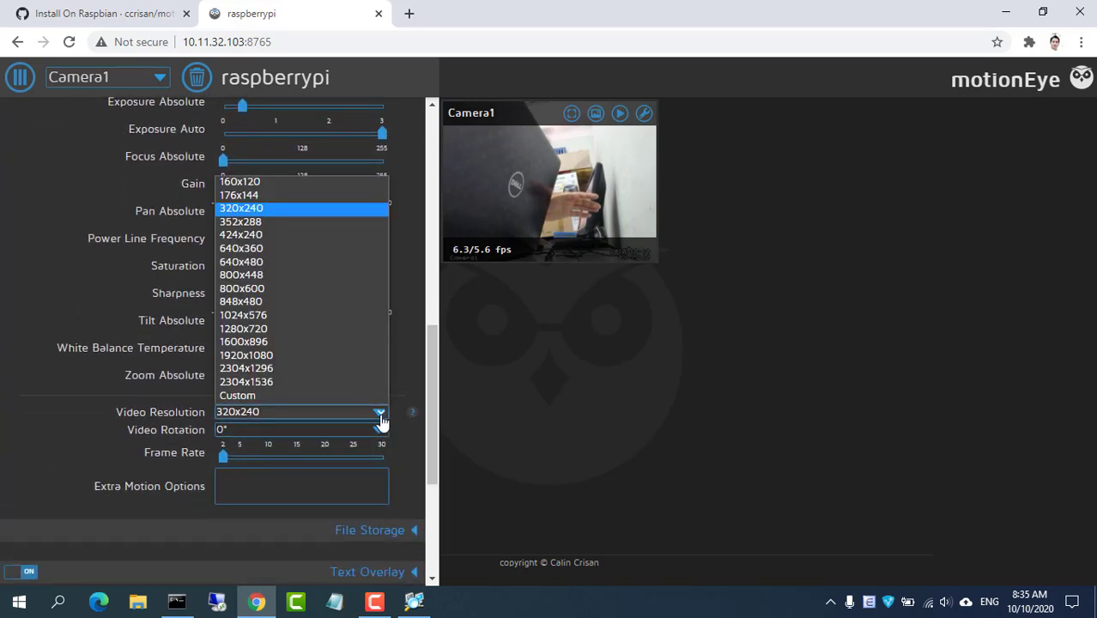
click(330, 328)
click(417, 79)
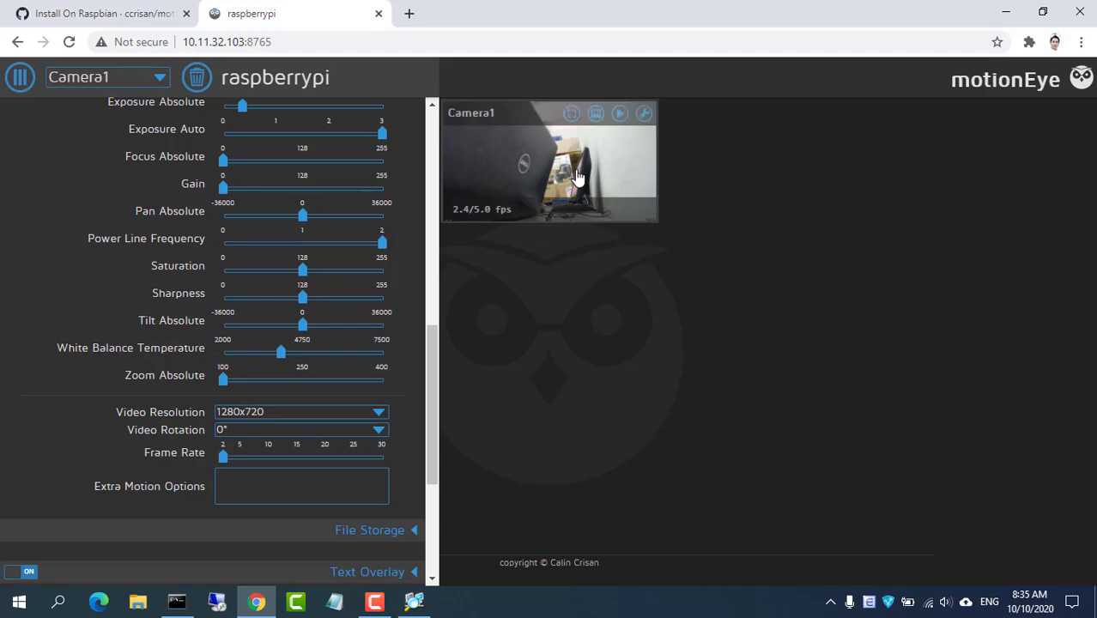
Inspect the sharper 1280x720 Camera1 feed full screen, then return to settings
click(571, 112)
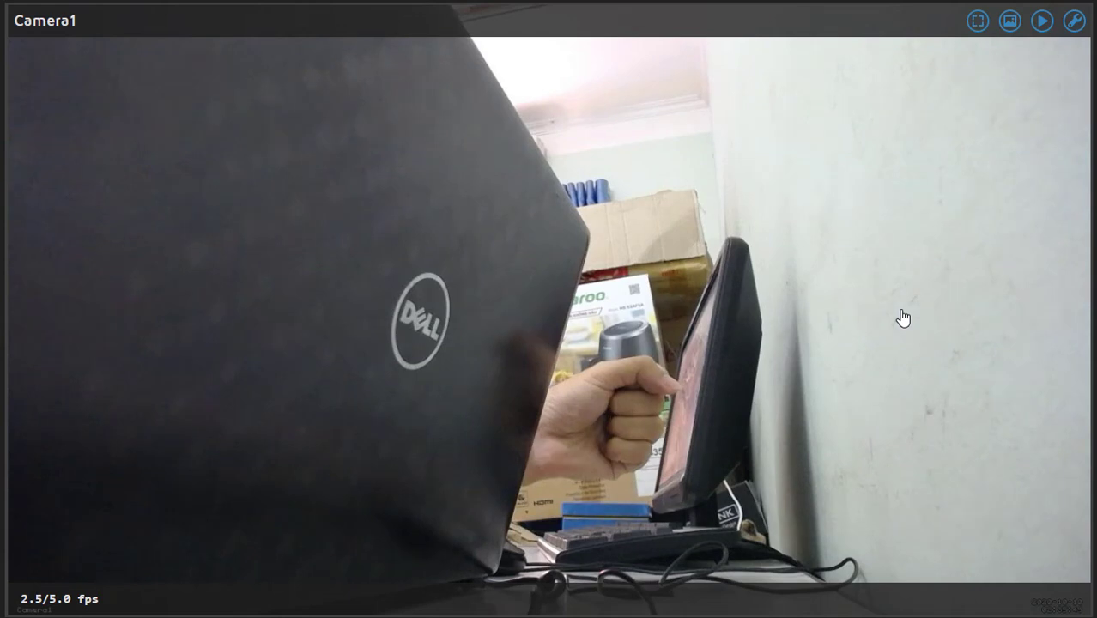
click(978, 22)
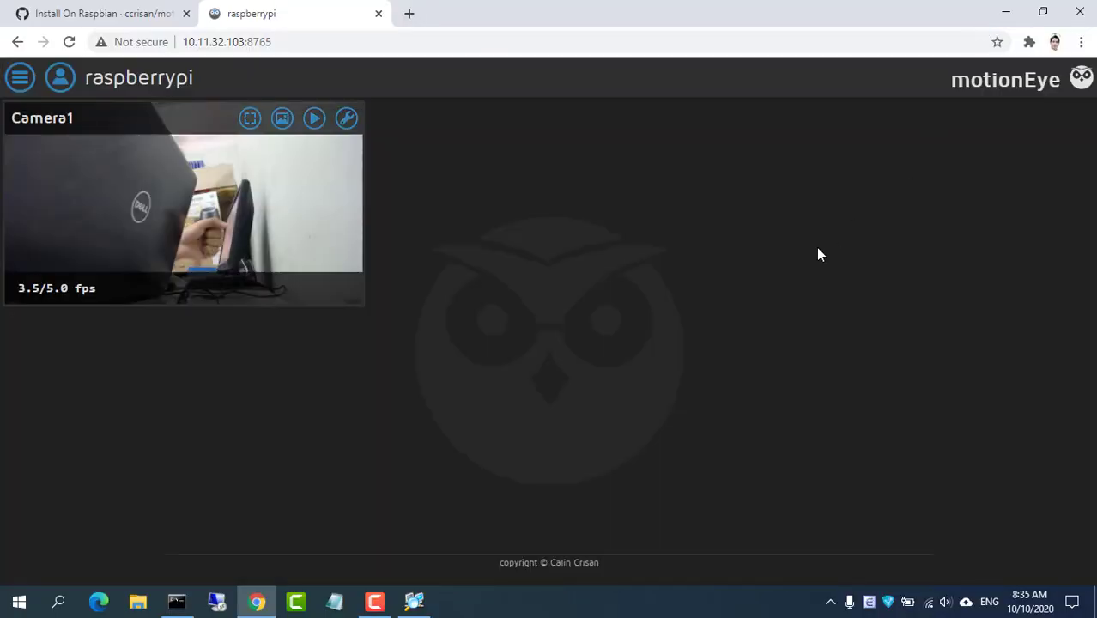
click(21, 79)
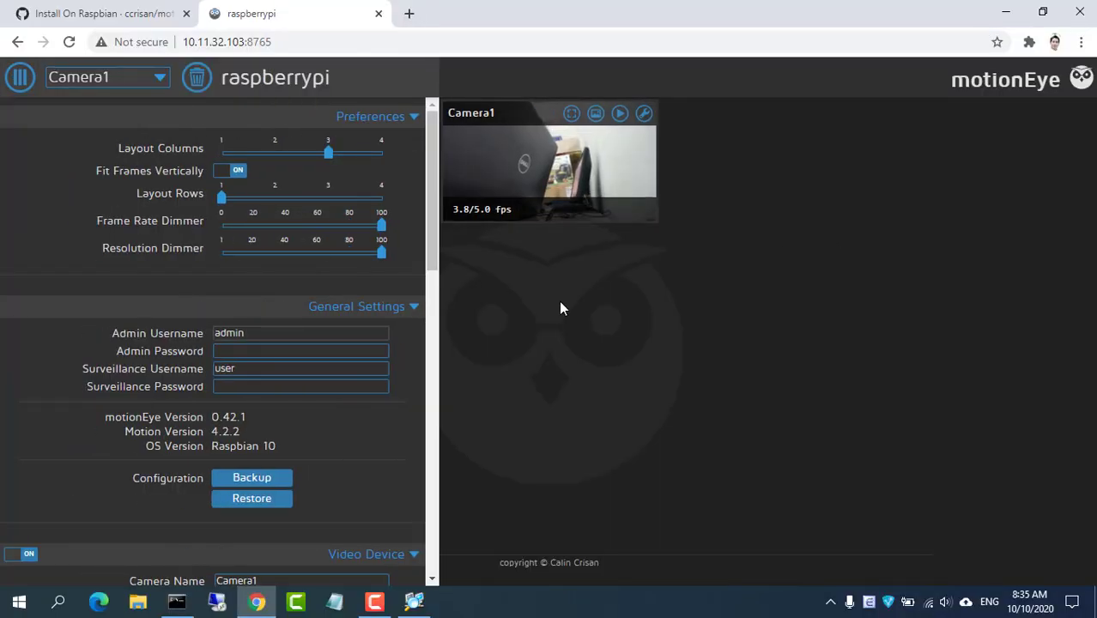
Add the RTSP camera at 10.11.32.245 as Network Camera2 with its camera login
click(127, 79)
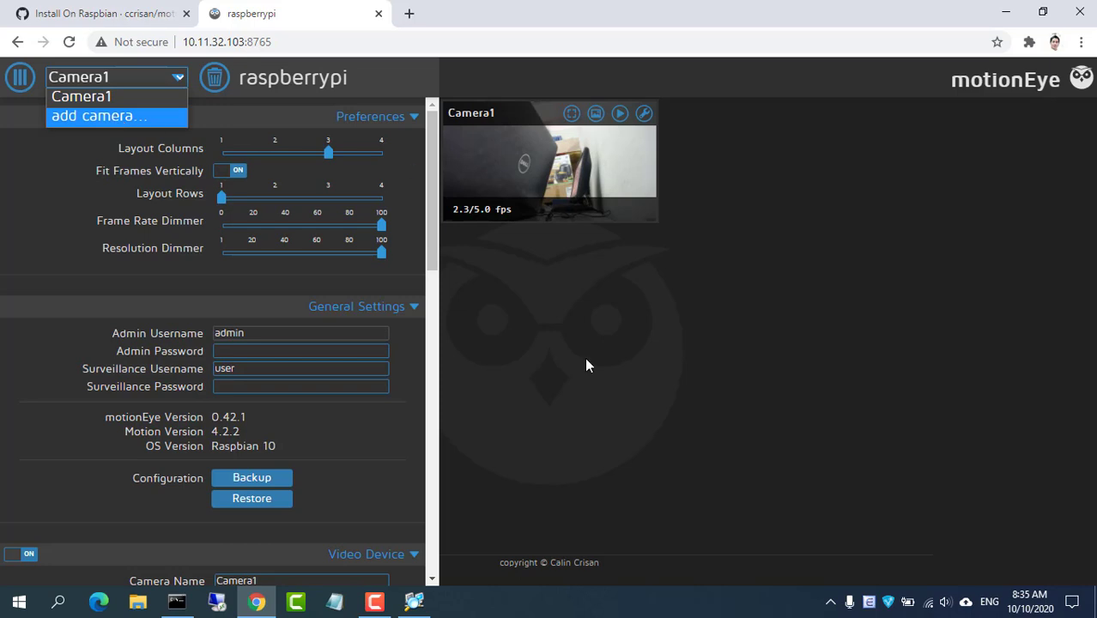
click(150, 125)
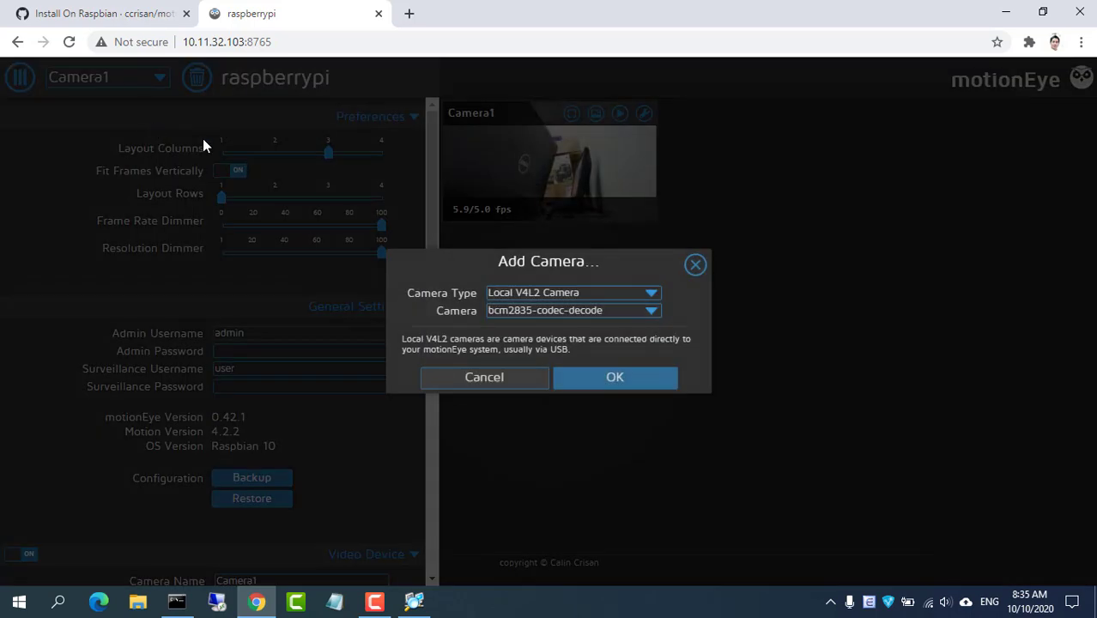
click(595, 295)
click(576, 332)
key(ctrl+v)
key(Tab)
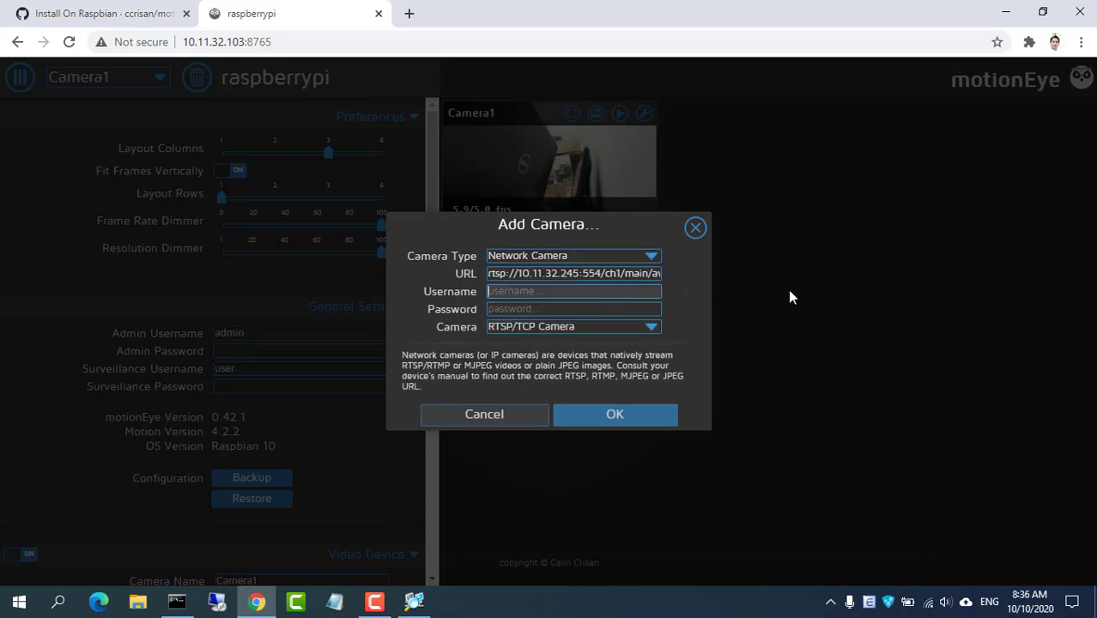
text(admin)
key(Tab)
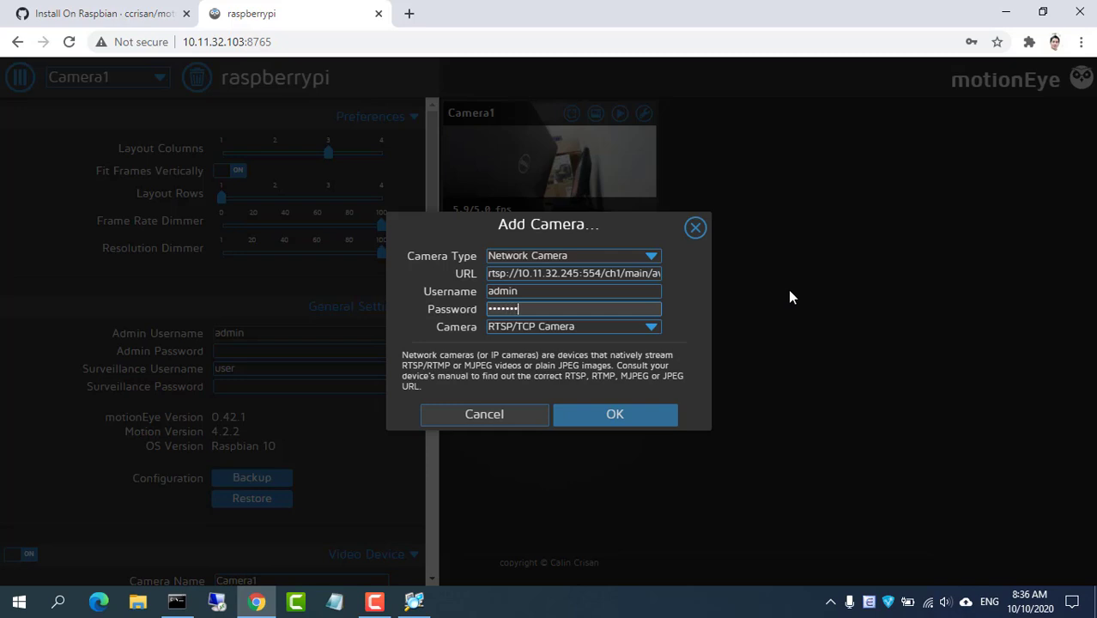
click(642, 421)
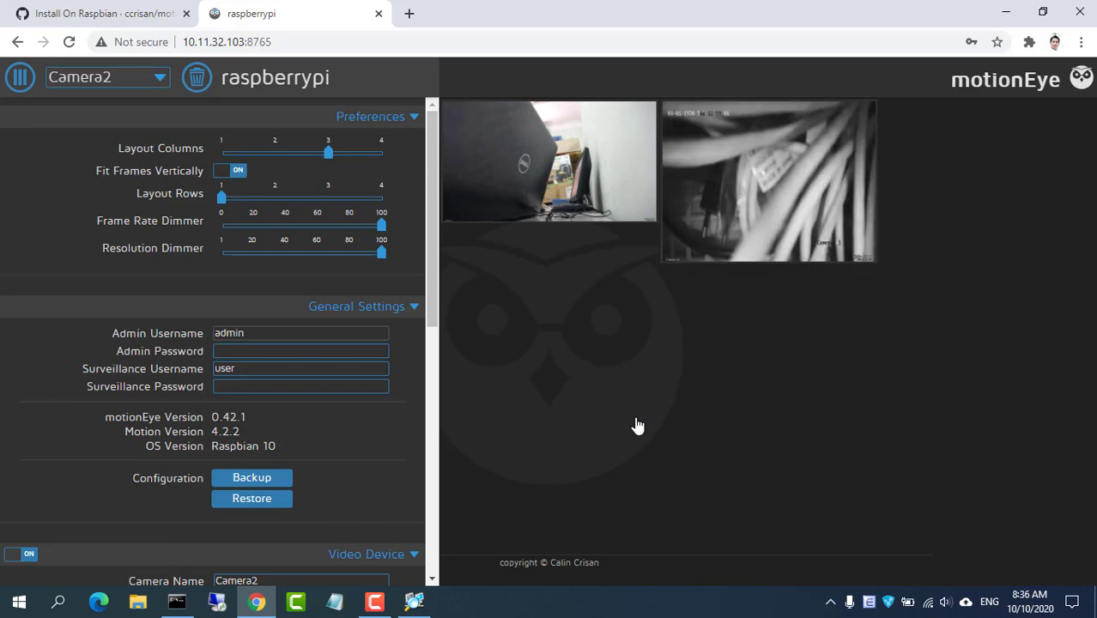
click(22, 79)
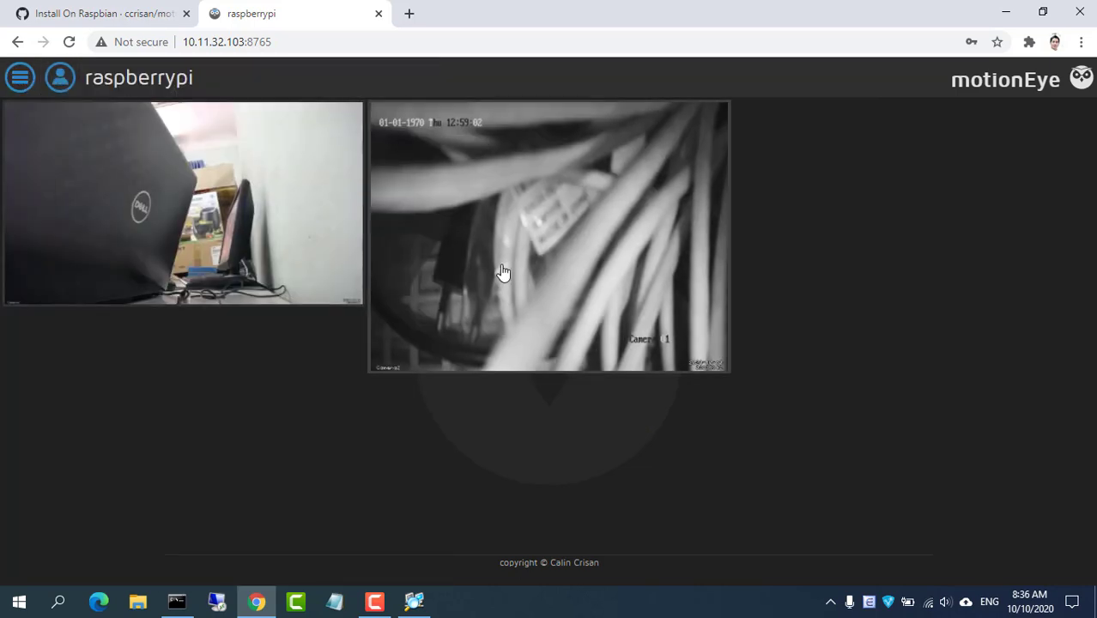